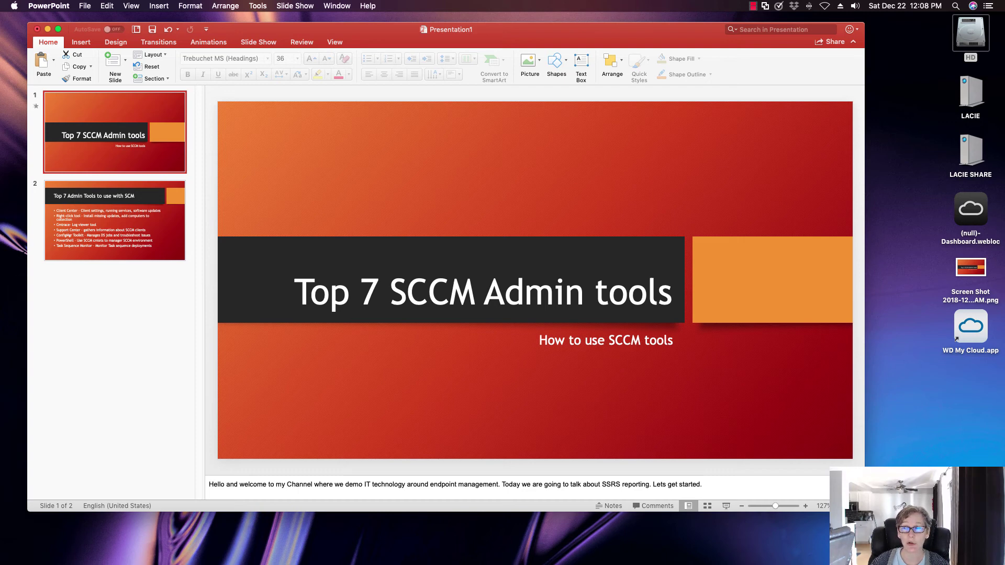
Display the slide listing the top 7 admin tools, and minimize the presentation.
{"action": "left_click", "coordinate": [141, 212]}
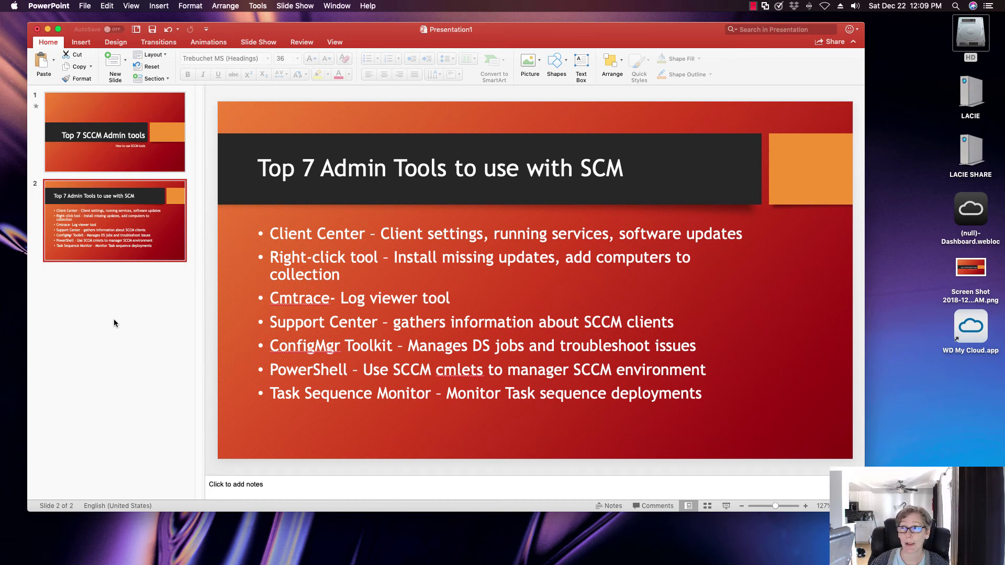
{"action": "left_click", "coordinate": [47, 29]}
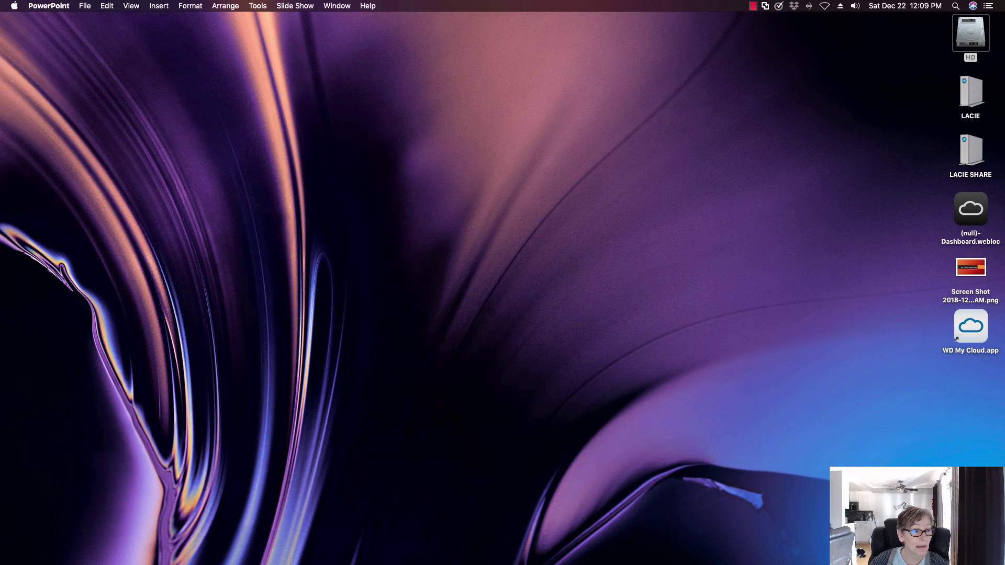
Switch to the Configuration Manager console in the SCCM01 virtual machine and launch Client Center for the SCOM01 device.
{"action": "key", "text": "super+Tab"}
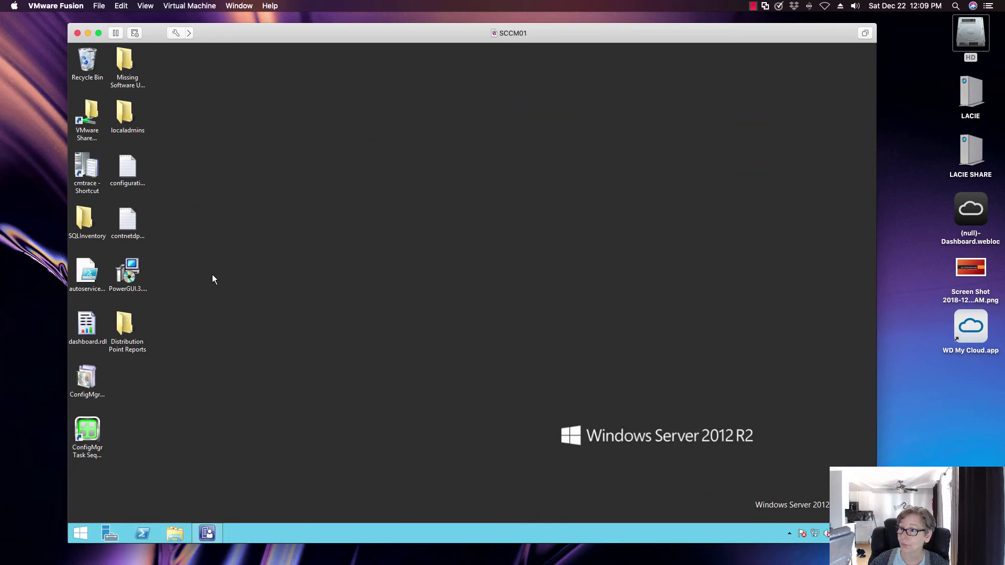
{"action": "left_click", "coordinate": [209, 529]}
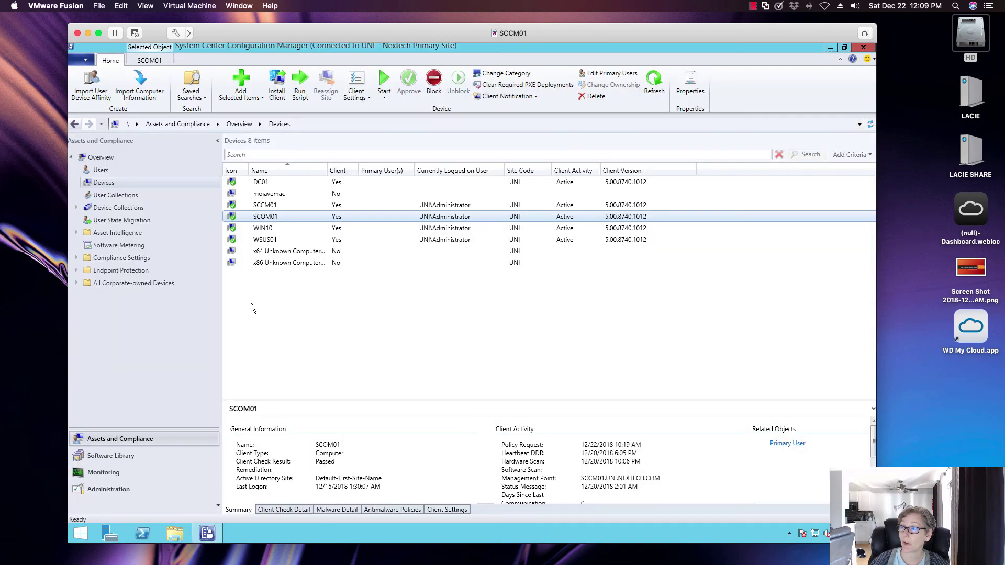
{"action": "right_click", "coordinate": [257, 217]}
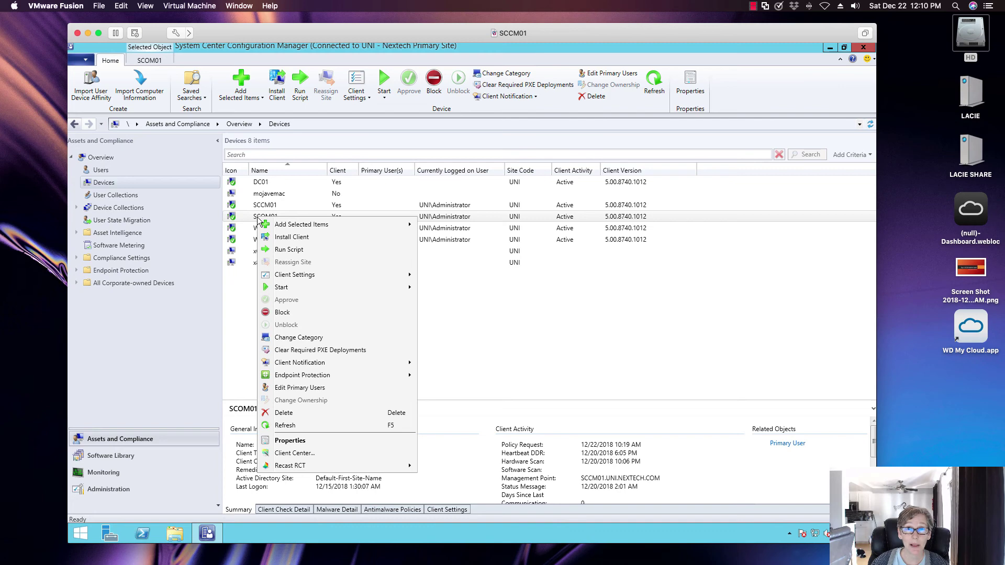
{"action": "left_click", "coordinate": [285, 453]}
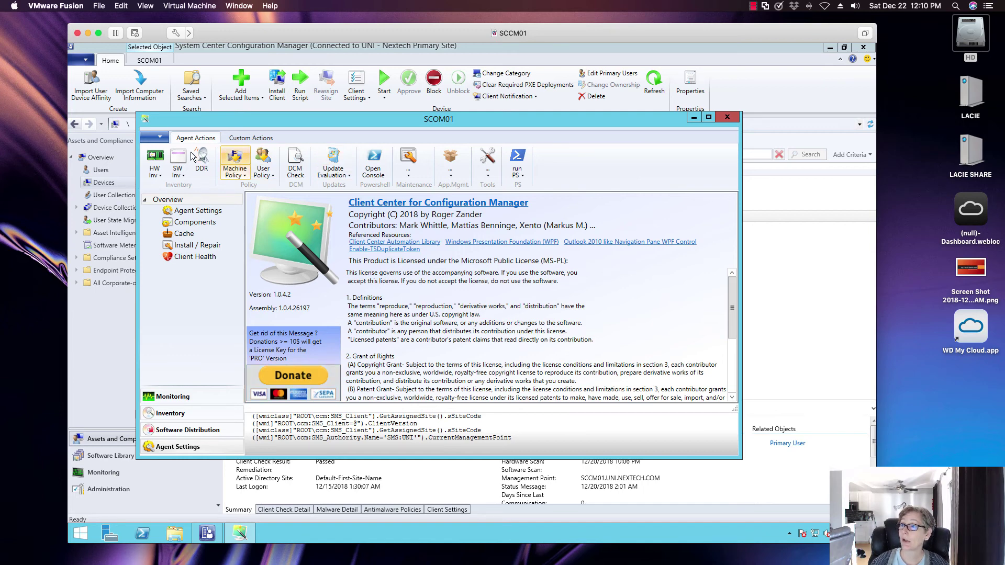
Look over Client Center's connection options and its console extension commands.
{"action": "left_click", "coordinate": [159, 138]}
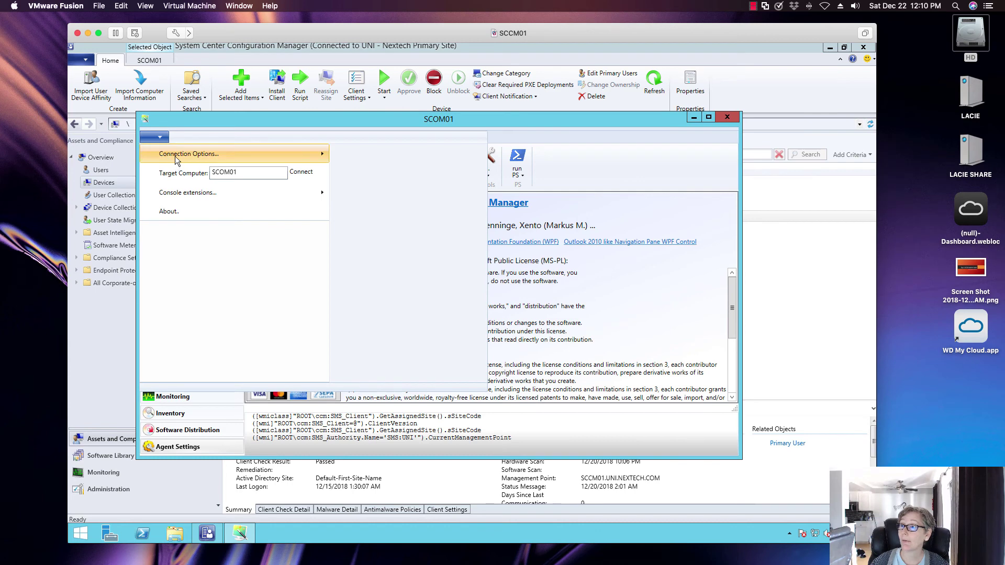
{"action": "mouse_move", "coordinate": [175, 156]}
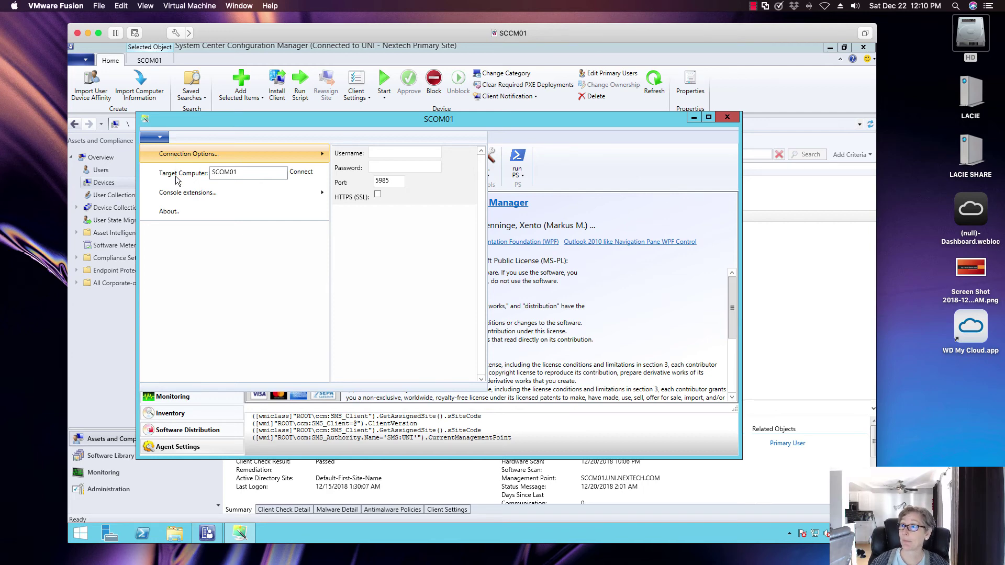
{"action": "mouse_move", "coordinate": [176, 194]}
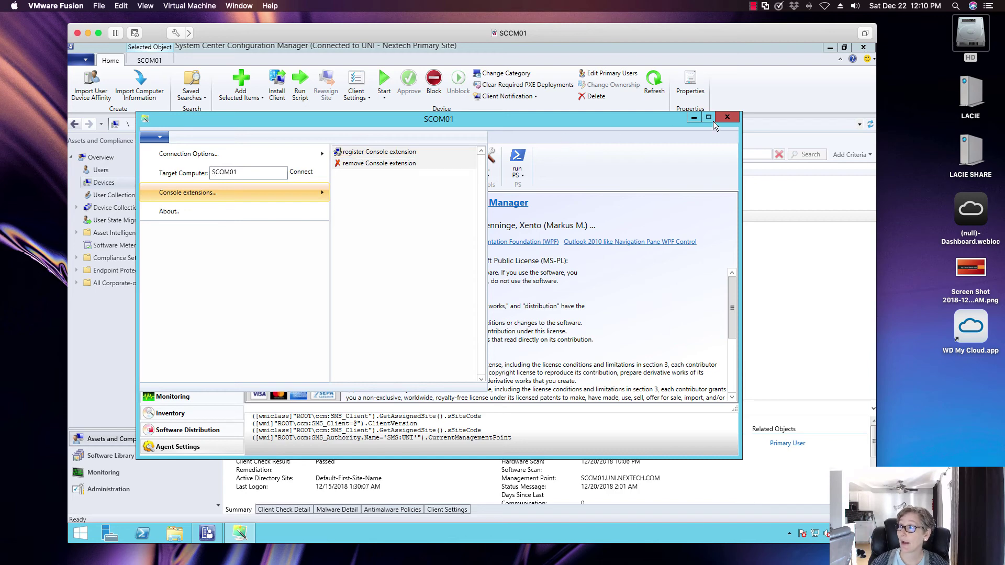
{"action": "left_click", "coordinate": [257, 132]}
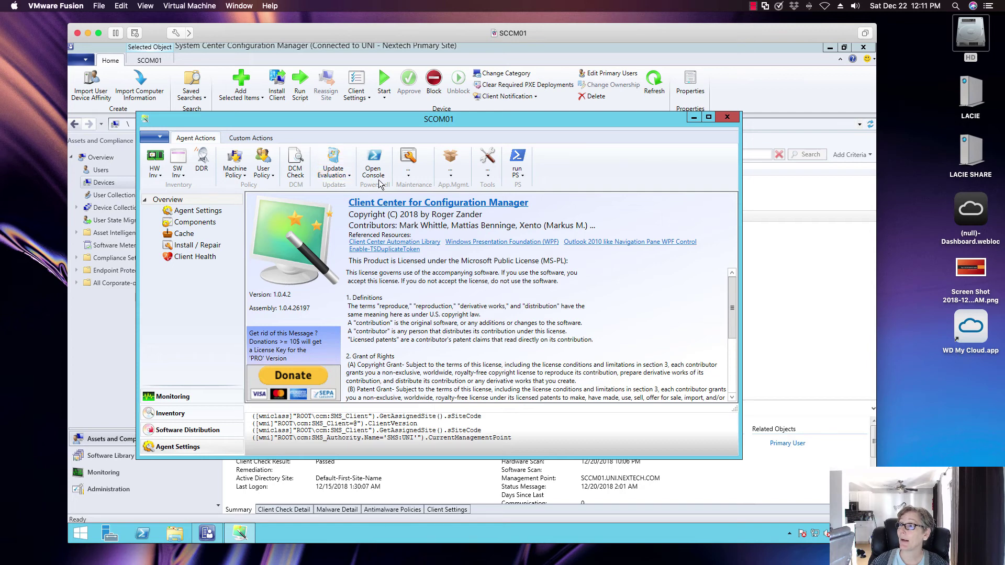
Look through the maintenance and tools commands among the agent actions, and display the custom actions.
{"action": "left_click", "coordinate": [407, 176]}
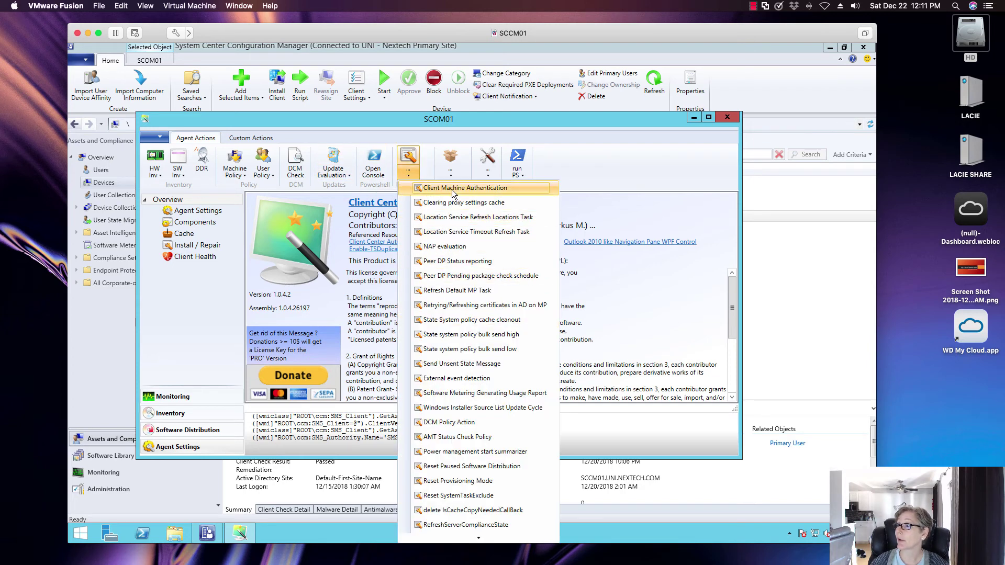
{"action": "left_click", "coordinate": [487, 177]}
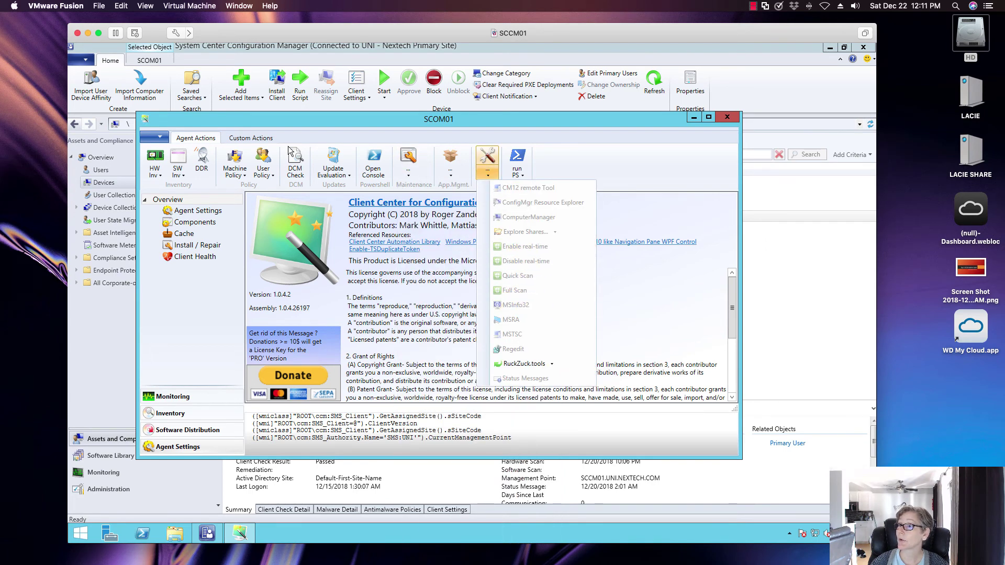
{"action": "left_click", "coordinate": [269, 139]}
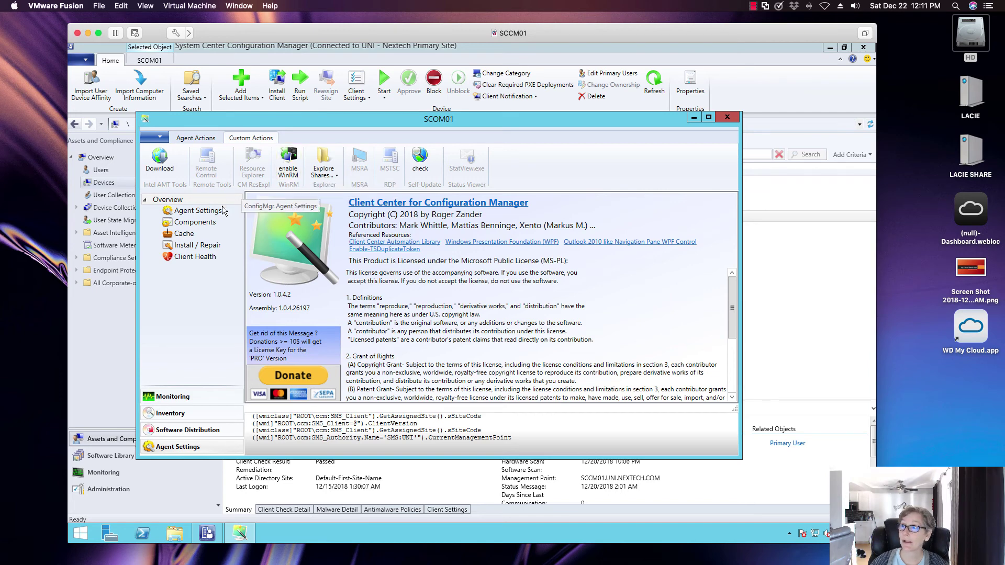
Examine SCOM01's agent settings, components, reloaded cache items and client health checks.
{"action": "left_click", "coordinate": [198, 210]}
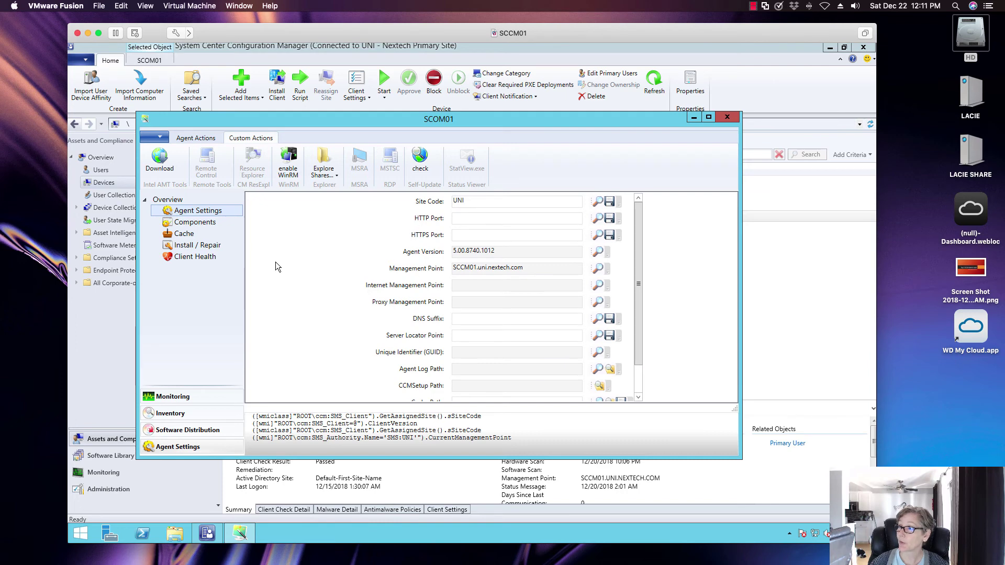
{"action": "left_click", "coordinate": [207, 223]}
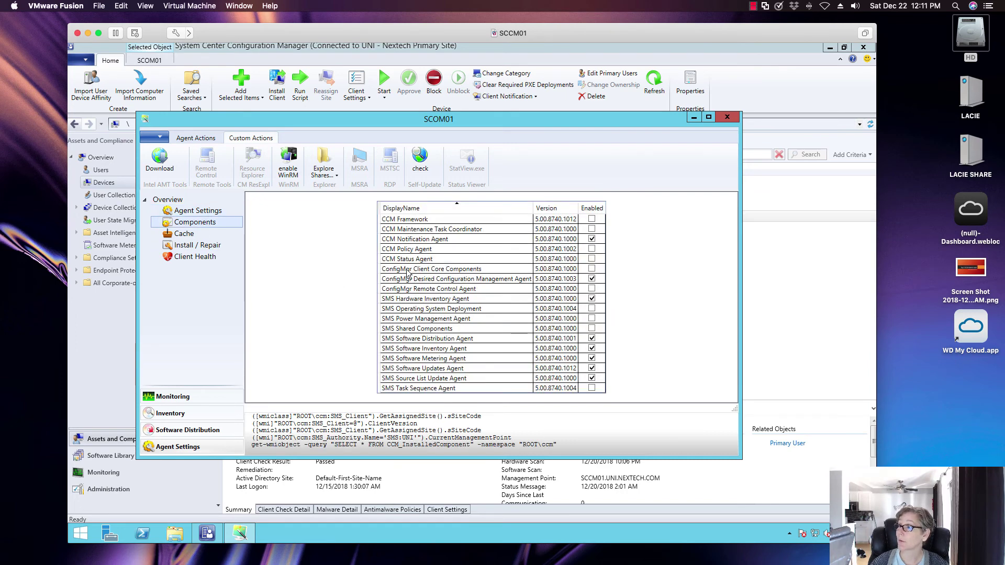
{"action": "left_click", "coordinate": [197, 235]}
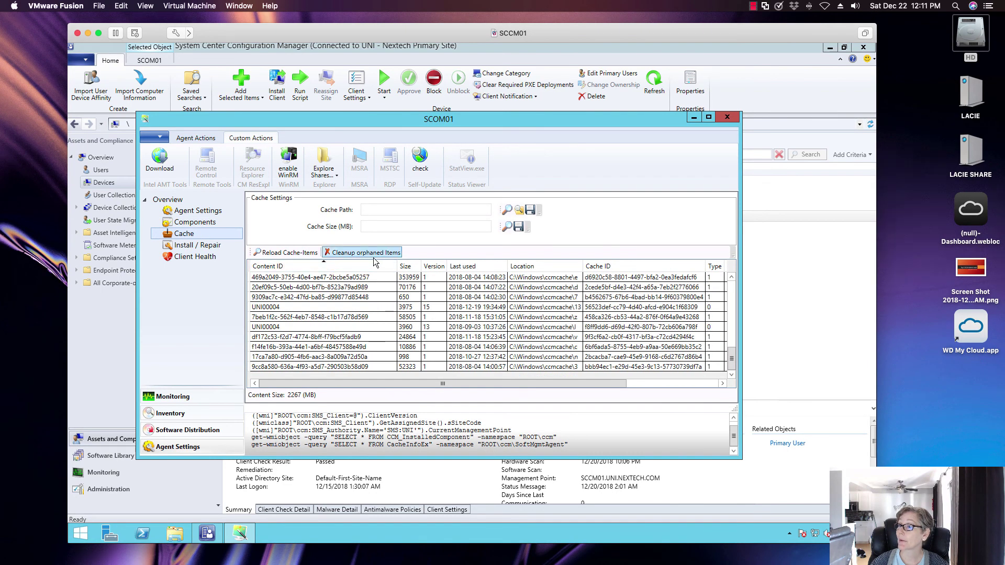
{"action": "left_click", "coordinate": [287, 254]}
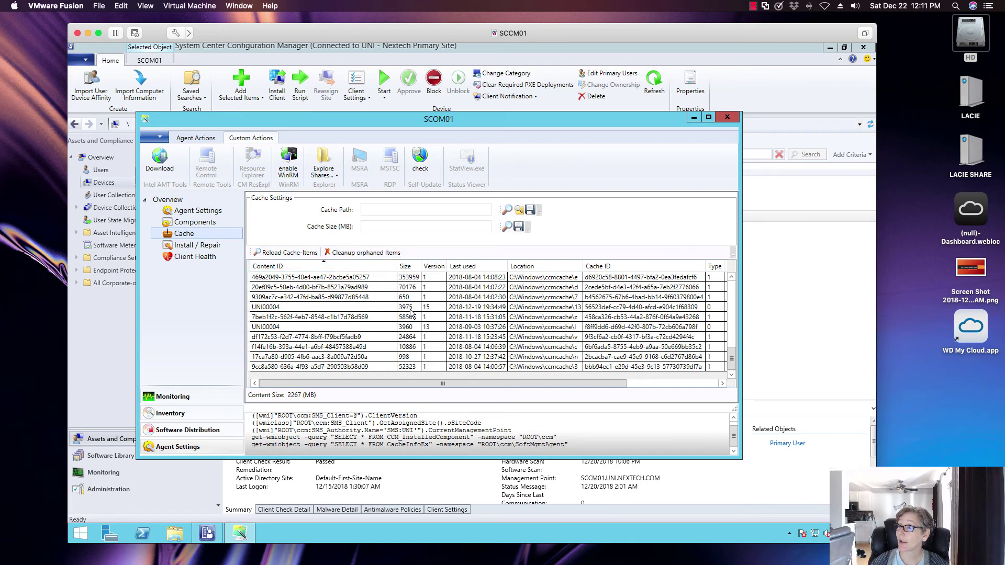
{"action": "left_click", "coordinate": [227, 247]}
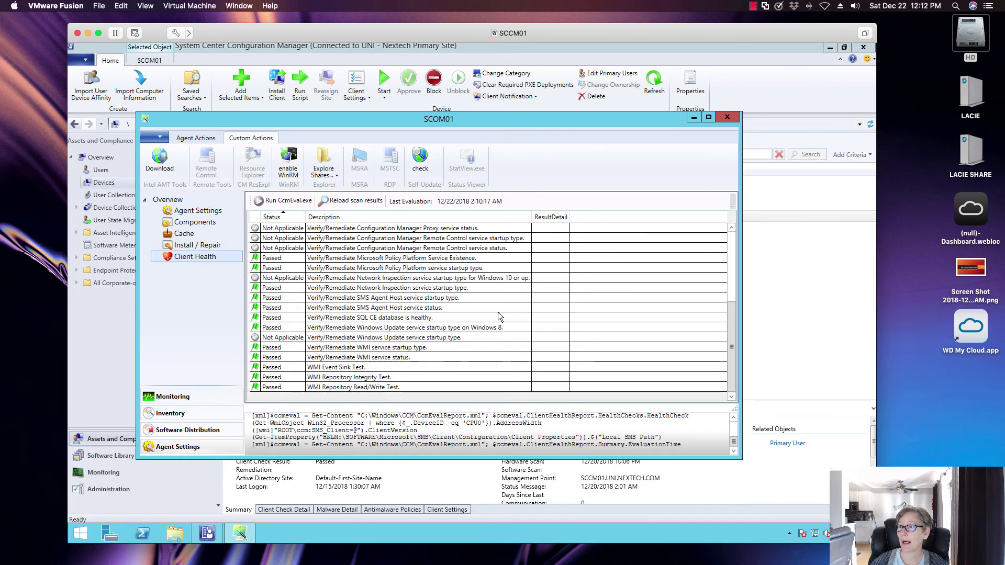
{"action": "scroll", "coordinate": [498, 312], "scroll_direction": "up", "scroll_amount": 4}
View the software distribution applications on SCOM01 and the actions available for Microsoft .Net Framework 4.7.2.
{"action": "left_click", "coordinate": [215, 429]}
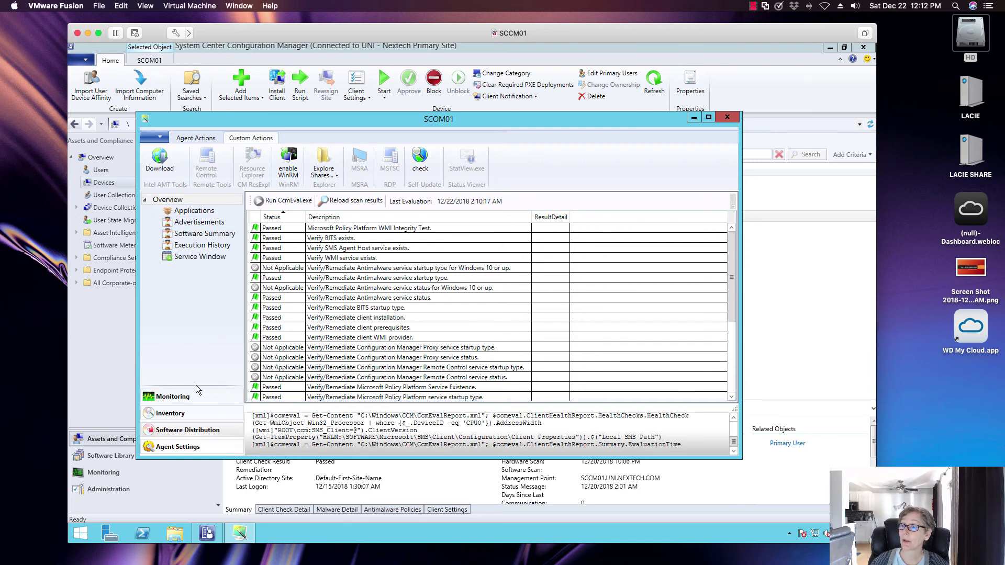
{"action": "left_click", "coordinate": [196, 211]}
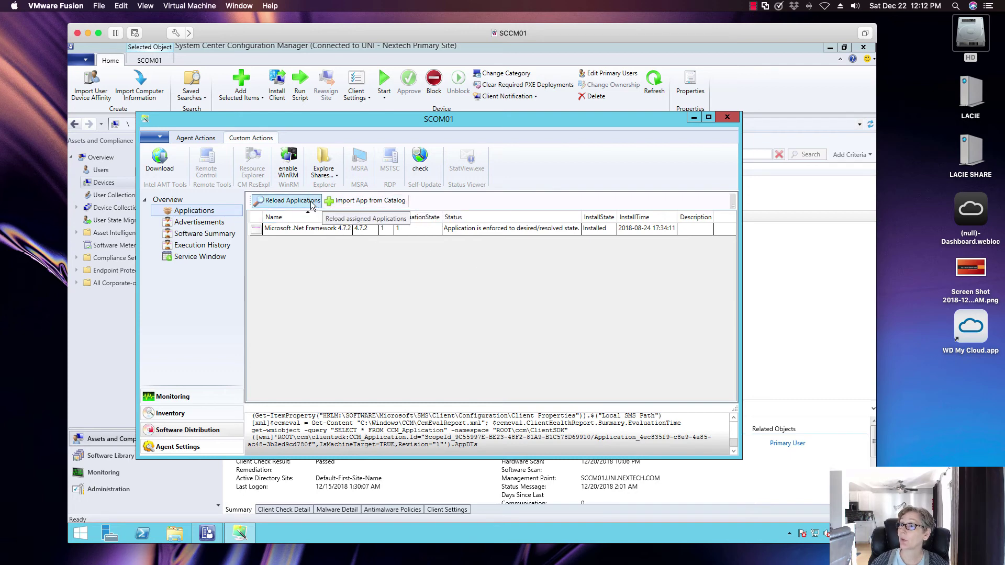
{"action": "left_click", "coordinate": [302, 232]}
{"action": "right_click", "coordinate": [302, 232]}
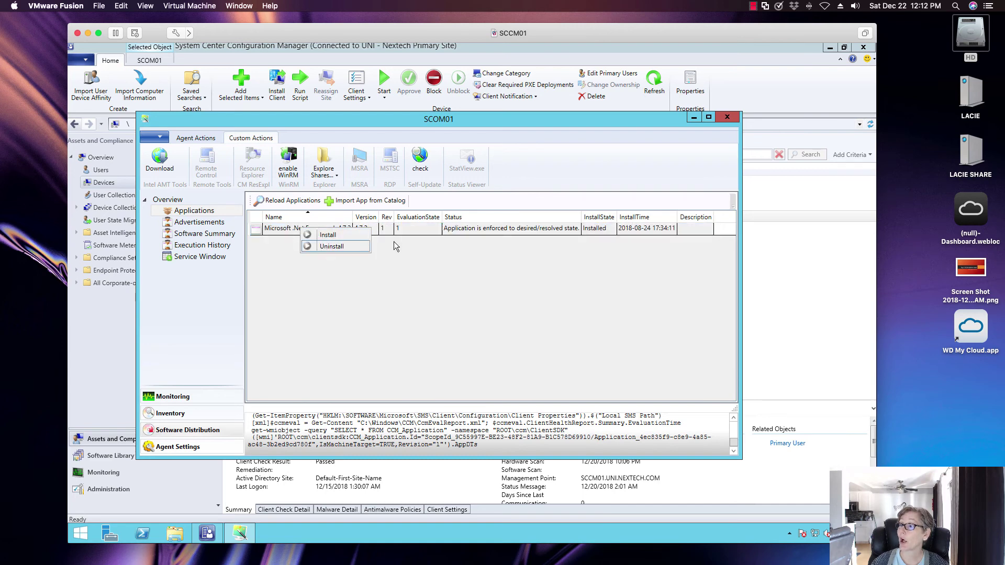
{"action": "left_click", "coordinate": [288, 231]}
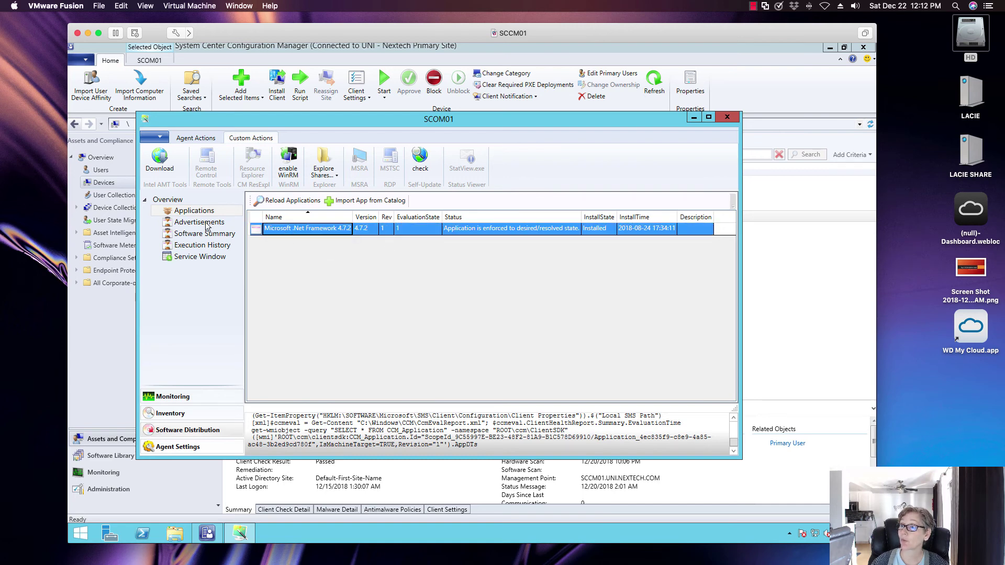
Examine the properties of the Configuration Manager Client Upgrade Package advertisement and the action available for it.
{"action": "left_click", "coordinate": [205, 225]}
{"action": "left_click", "coordinate": [302, 229]}
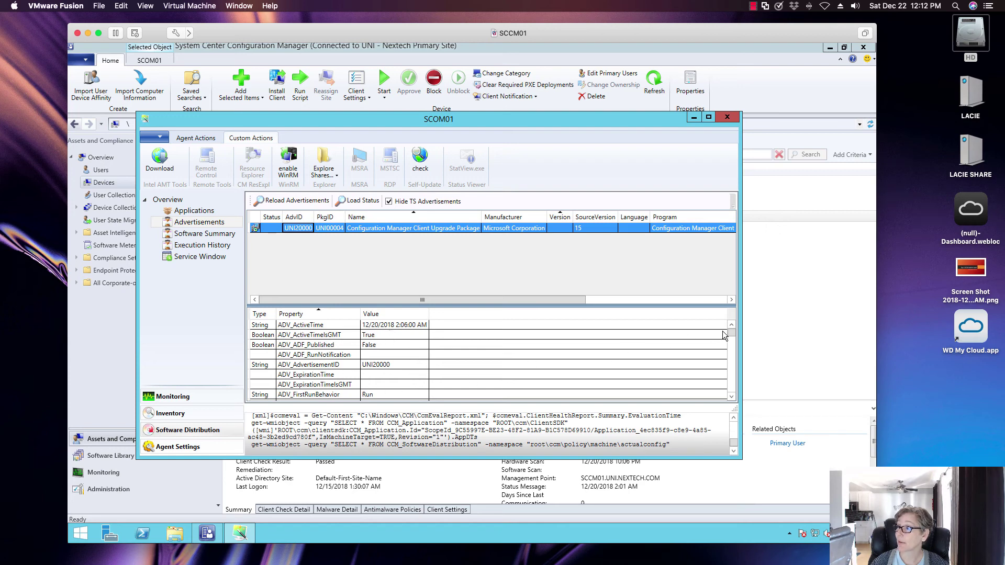
{"action": "left_click_drag", "start_coordinate": [729, 333], "coordinate": [725, 352]}
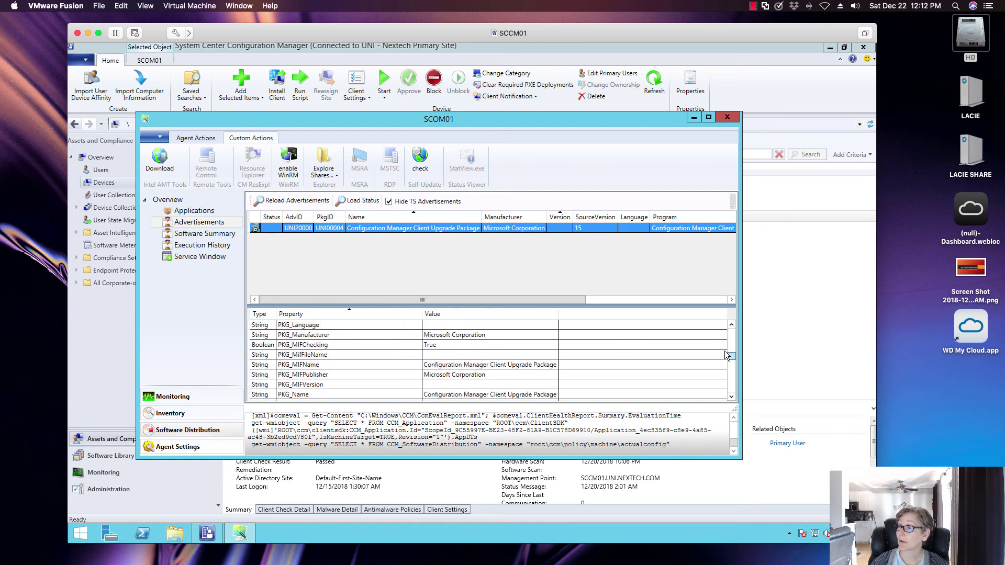
{"action": "right_click", "coordinate": [282, 231]}
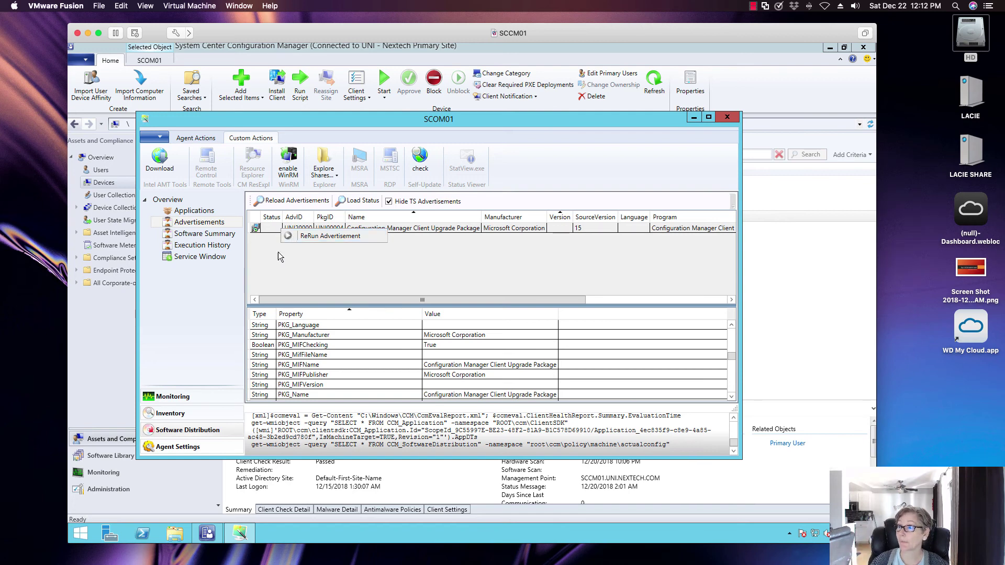
Review the client's software summary, execution history and service windows.
{"action": "left_click", "coordinate": [205, 234]}
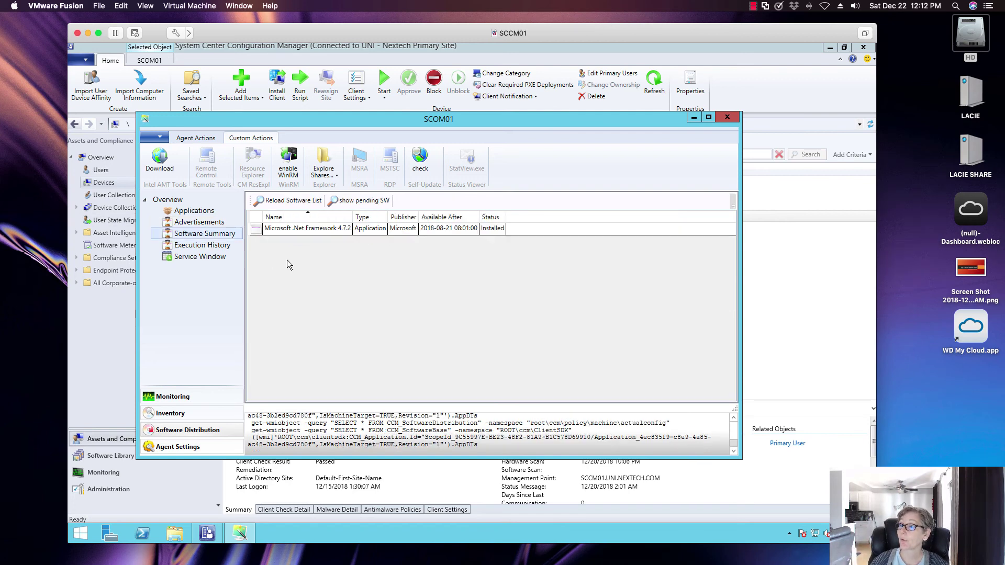
{"action": "left_click", "coordinate": [321, 229]}
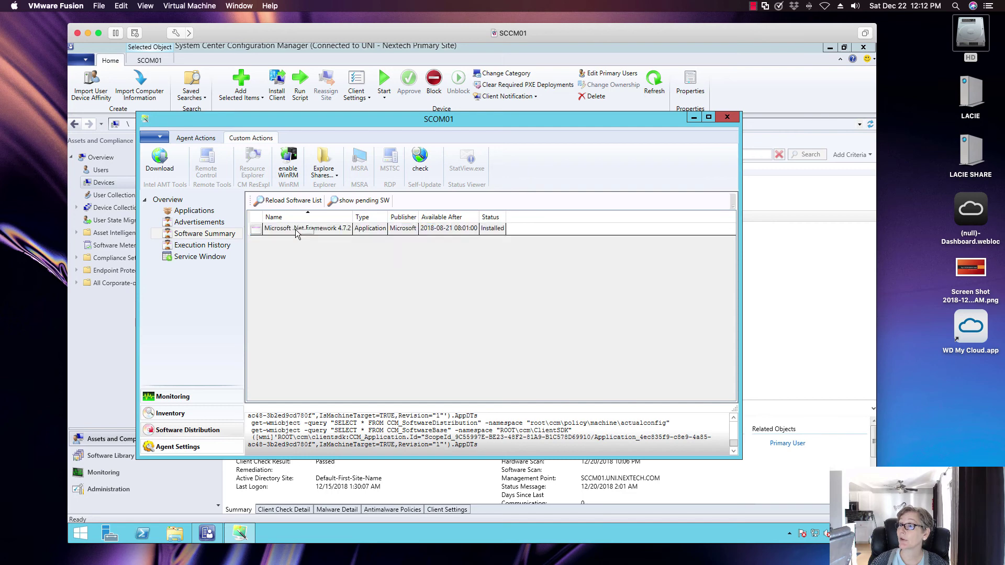
{"action": "left_click", "coordinate": [222, 247]}
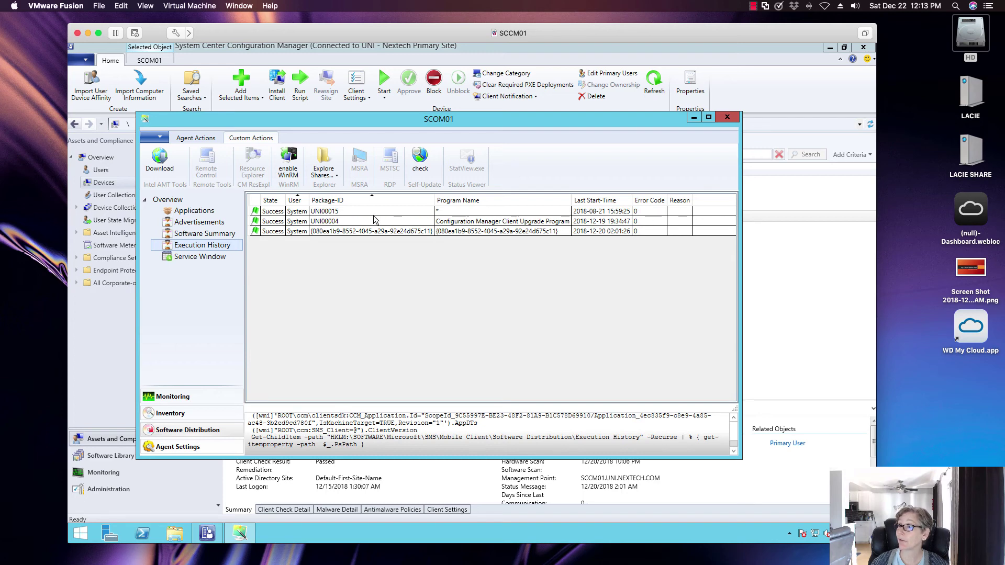
{"action": "left_click", "coordinate": [212, 258]}
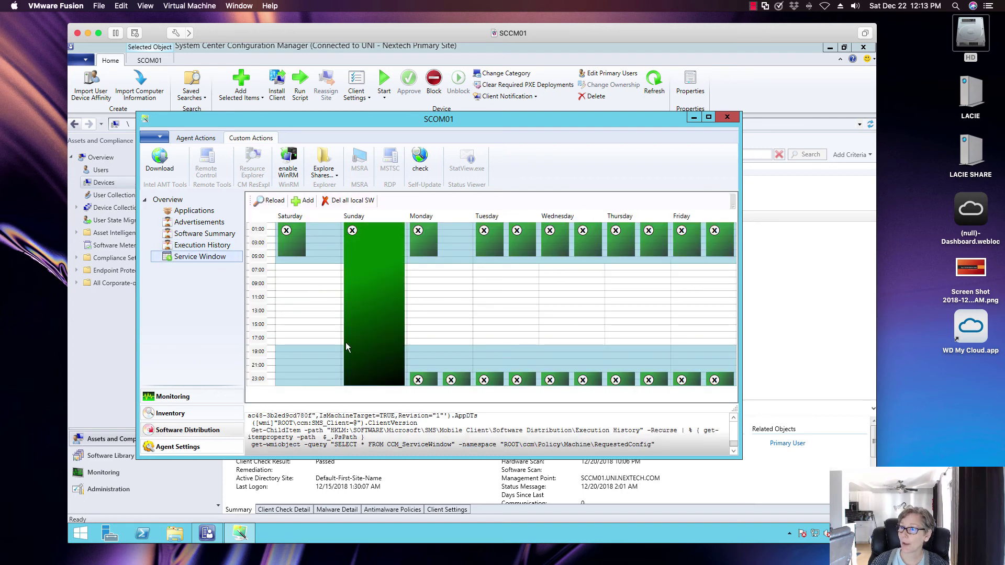
Review the inventory of pending updates, missing updates and installed software, selecting Microsoft Application Error Reporting in the software list.
{"action": "left_click", "coordinate": [217, 415]}
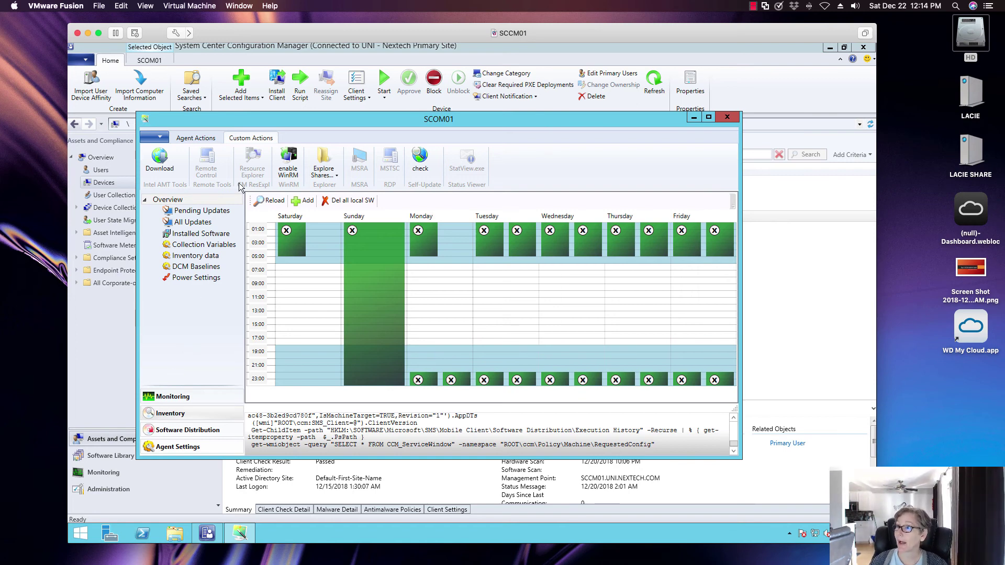
{"action": "left_click", "coordinate": [212, 138]}
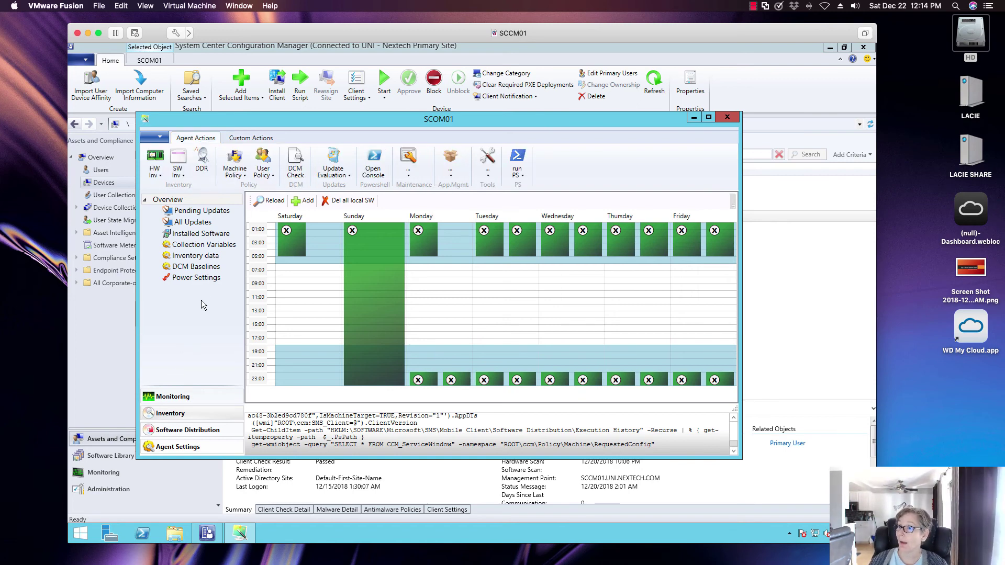
{"action": "left_click", "coordinate": [185, 211]}
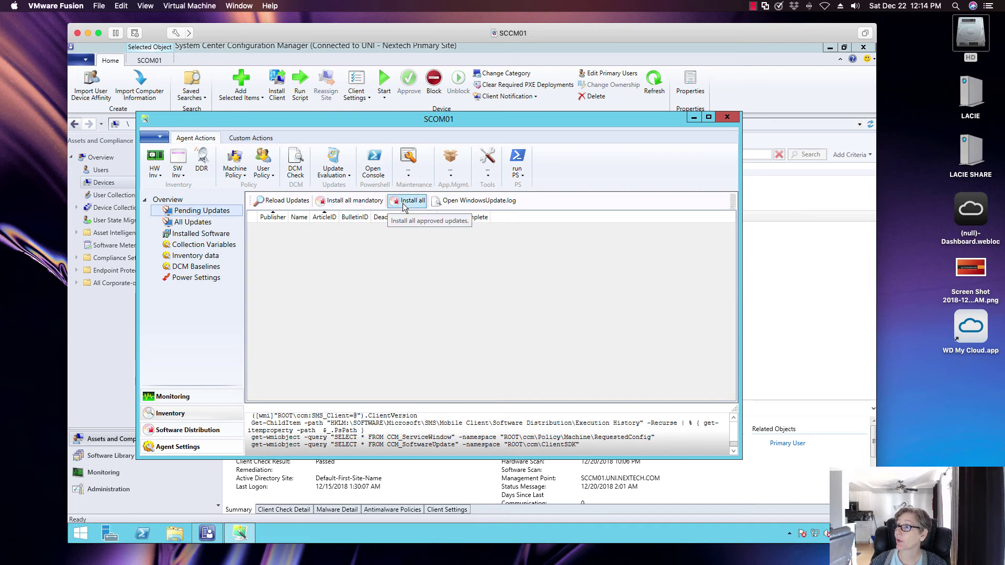
{"action": "left_click", "coordinate": [195, 222]}
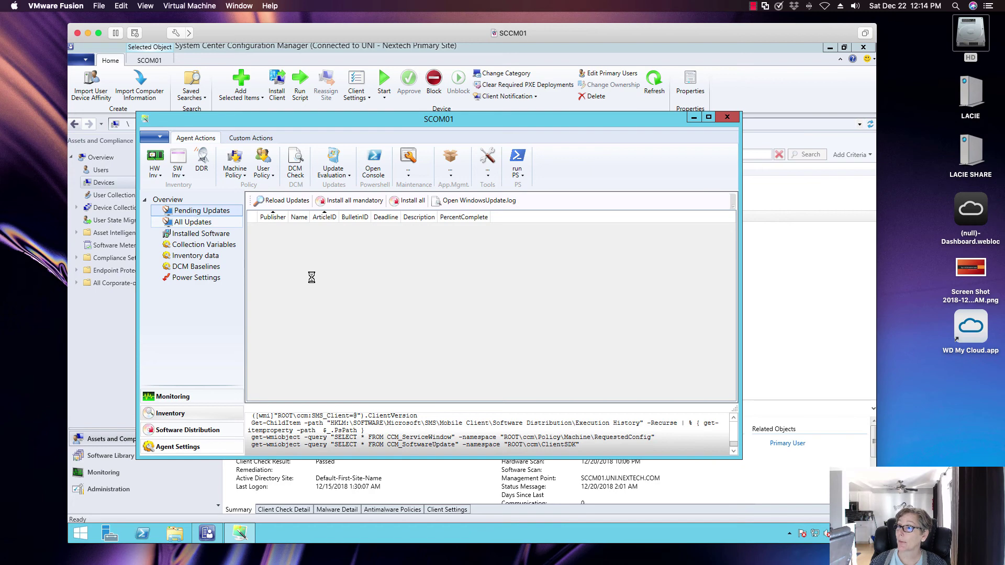
{"action": "left_click", "coordinate": [352, 201]}
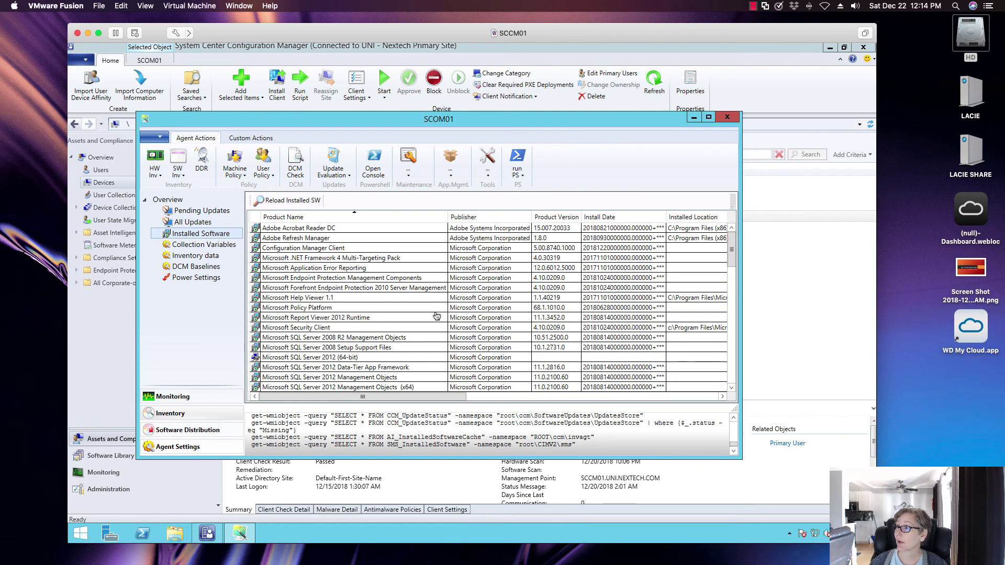
{"action": "left_click", "coordinate": [353, 270]}
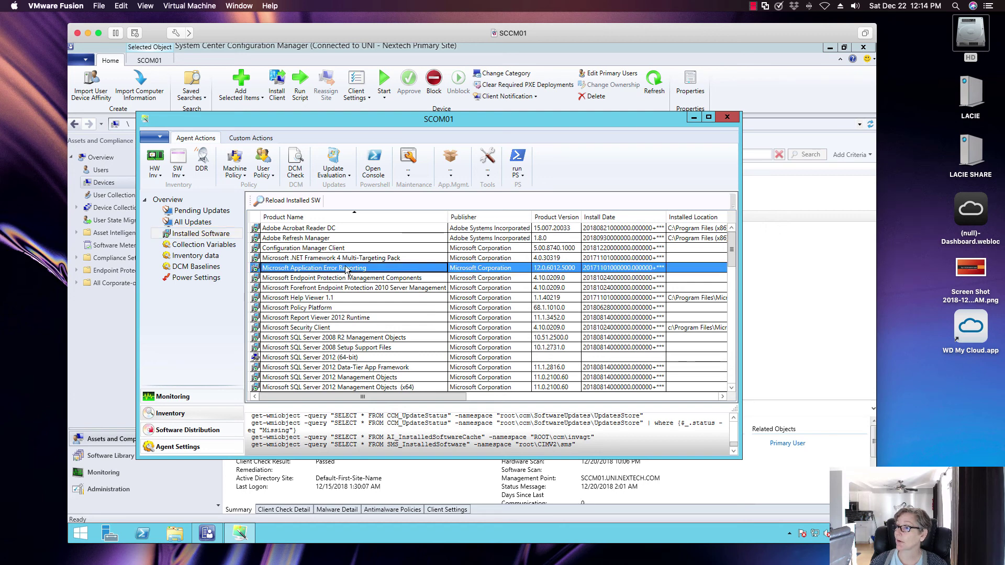
Check the actions available for Microsoft Application Error Reporting and select Microsoft Help Viewer 1.1 in the installed software list.
{"action": "right_click", "coordinate": [344, 270]}
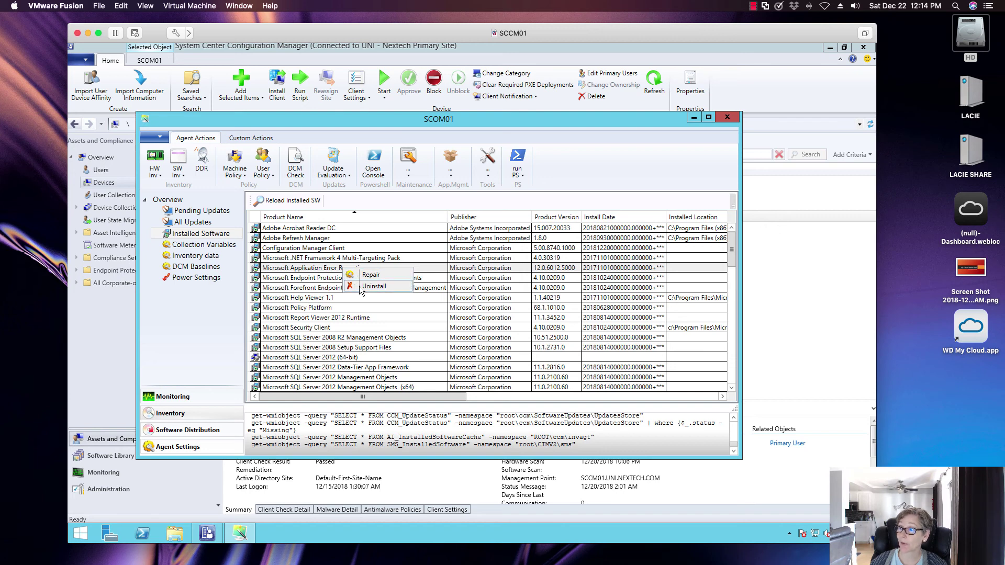
{"action": "left_click", "coordinate": [283, 289]}
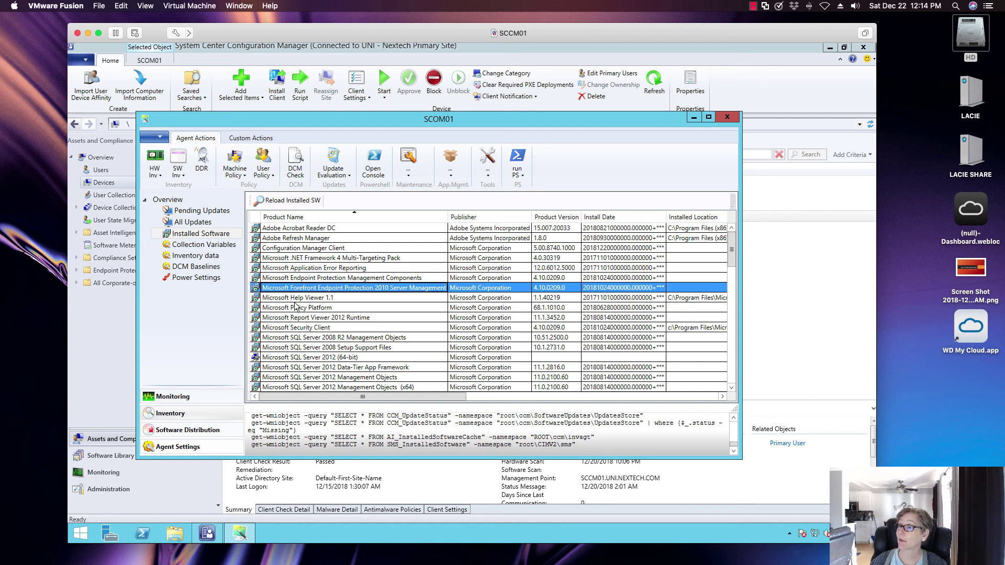
{"action": "left_click", "coordinate": [297, 299]}
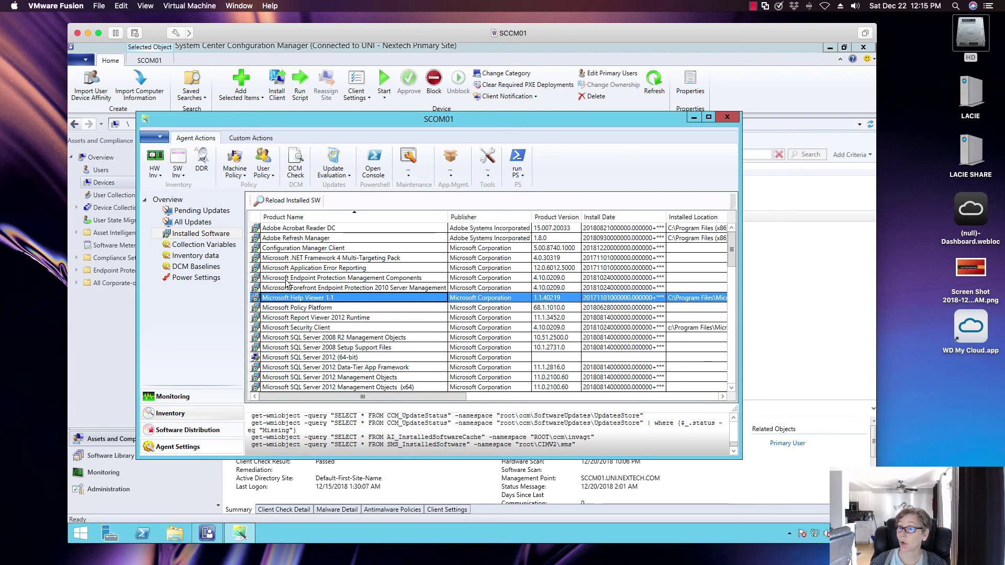
Review all services and the CM related services in SCOM01's monitoring section, and close the client window.
{"action": "left_click", "coordinate": [198, 430]}
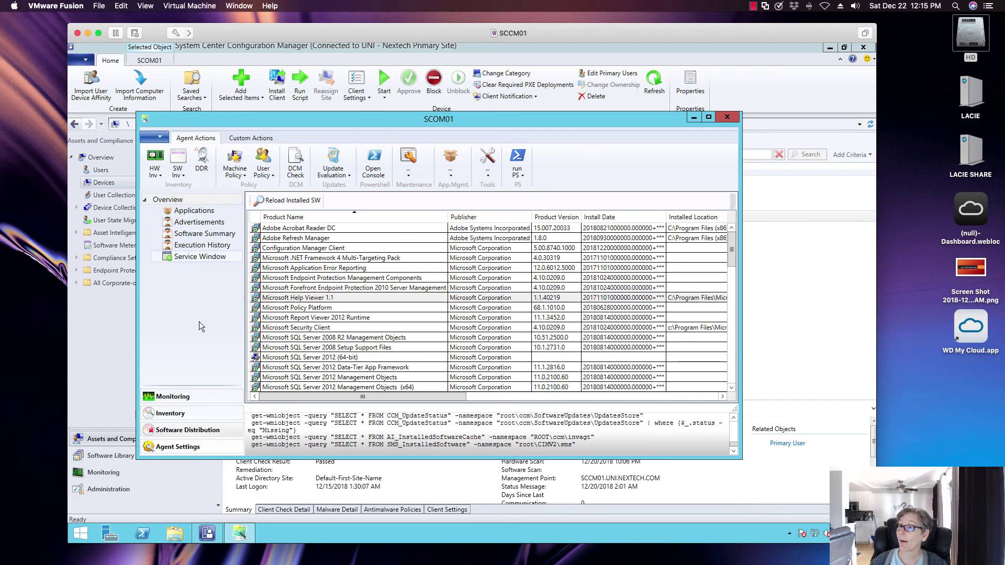
{"action": "left_click", "coordinate": [182, 414]}
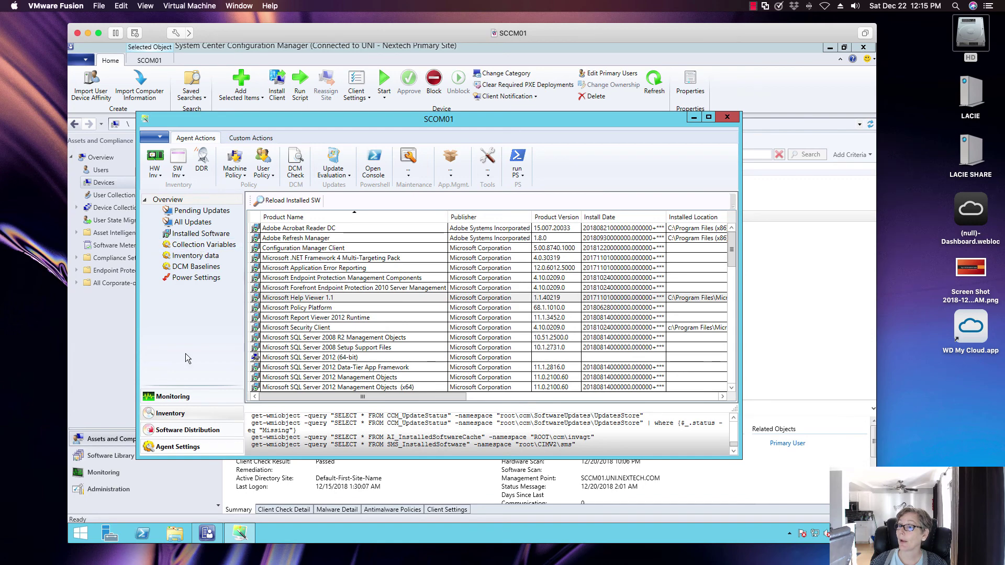
{"action": "left_click", "coordinate": [185, 397]}
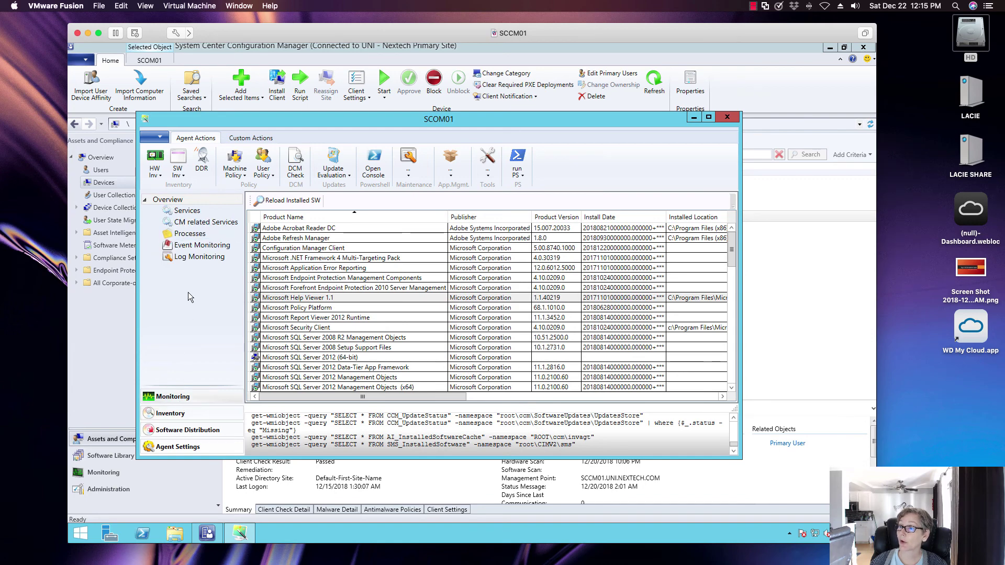
{"action": "left_click", "coordinate": [188, 211]}
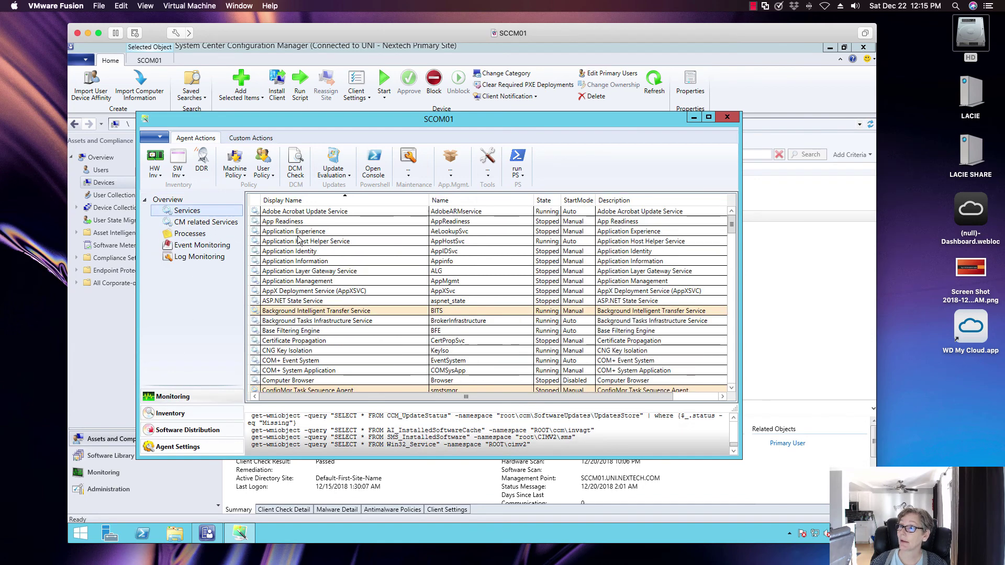
{"action": "left_click", "coordinate": [220, 223]}
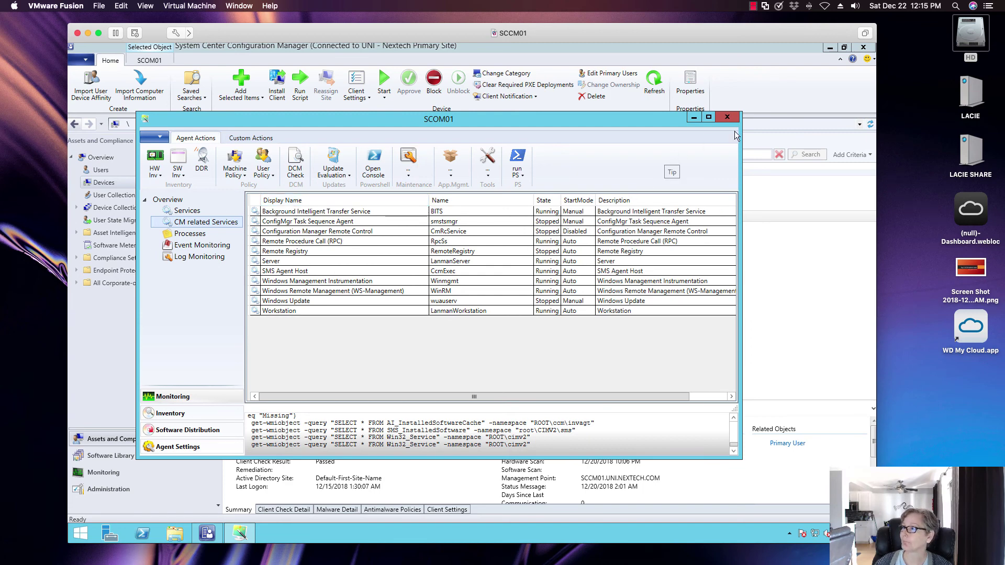
{"action": "left_click", "coordinate": [727, 117]}
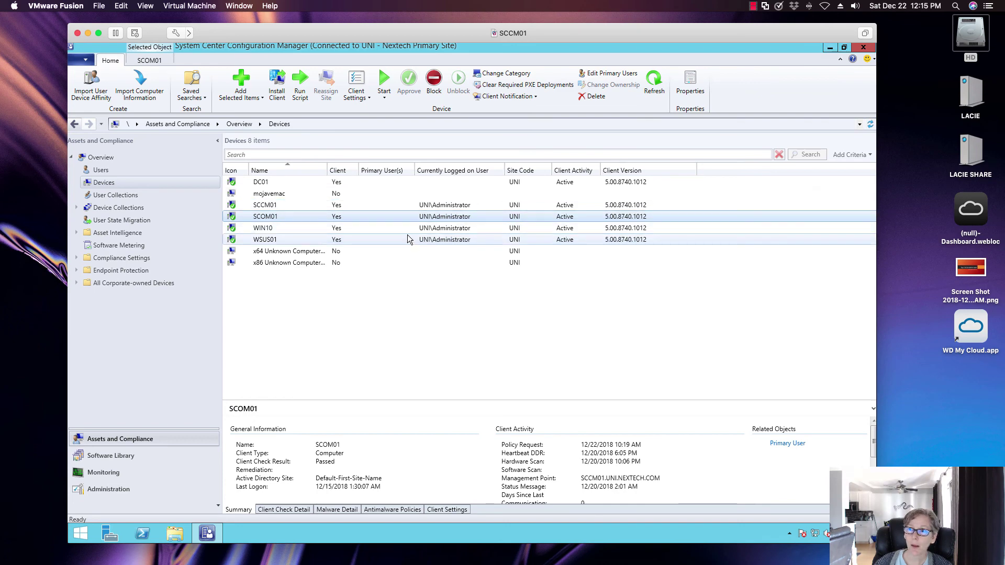
Minimize the Configuration Manager console and look through the 1810 folder on the SCCM (E:) drive in File Explorer.
{"action": "left_click", "coordinate": [831, 47]}
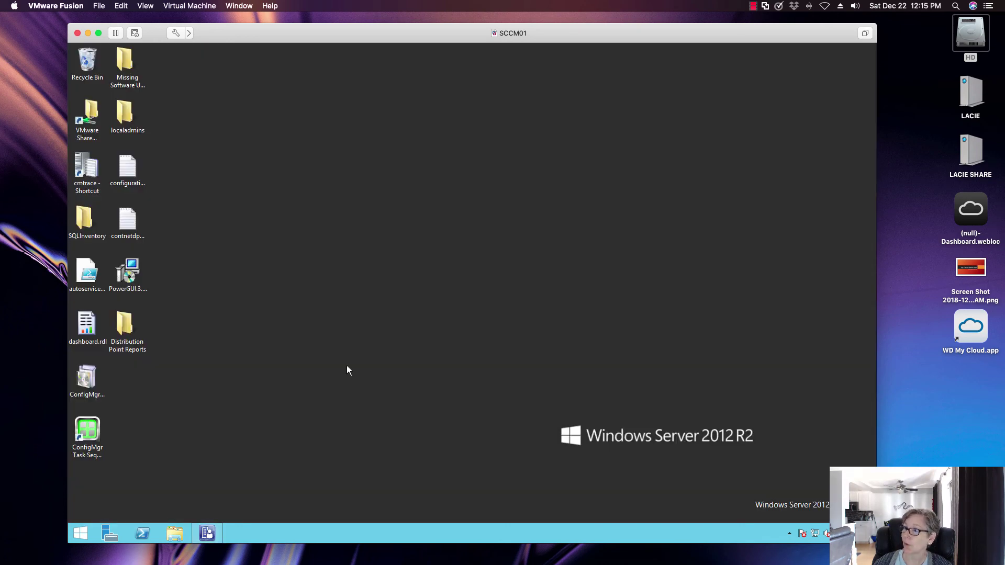
{"action": "left_click", "coordinate": [175, 534]}
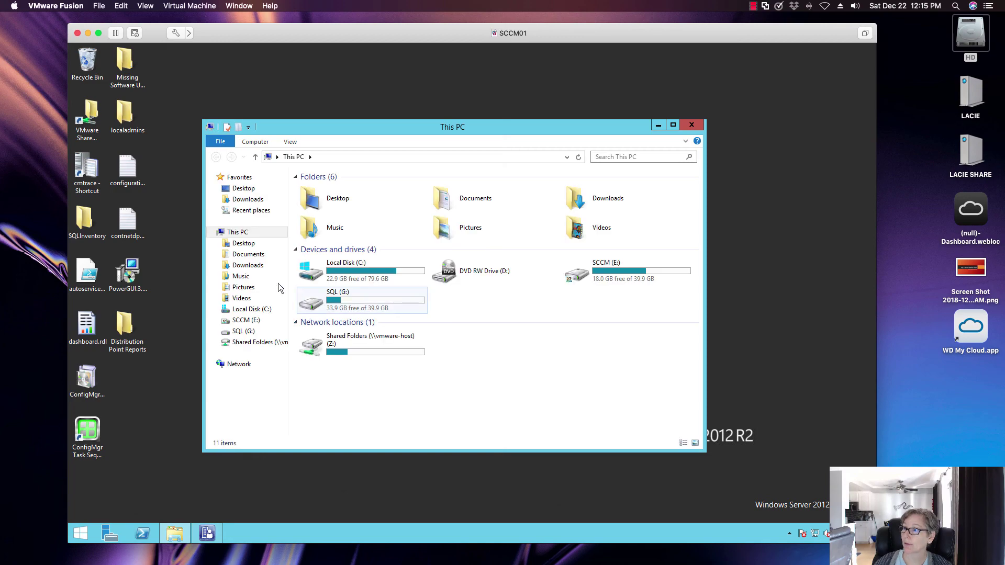
{"action": "left_click", "coordinate": [258, 310]}
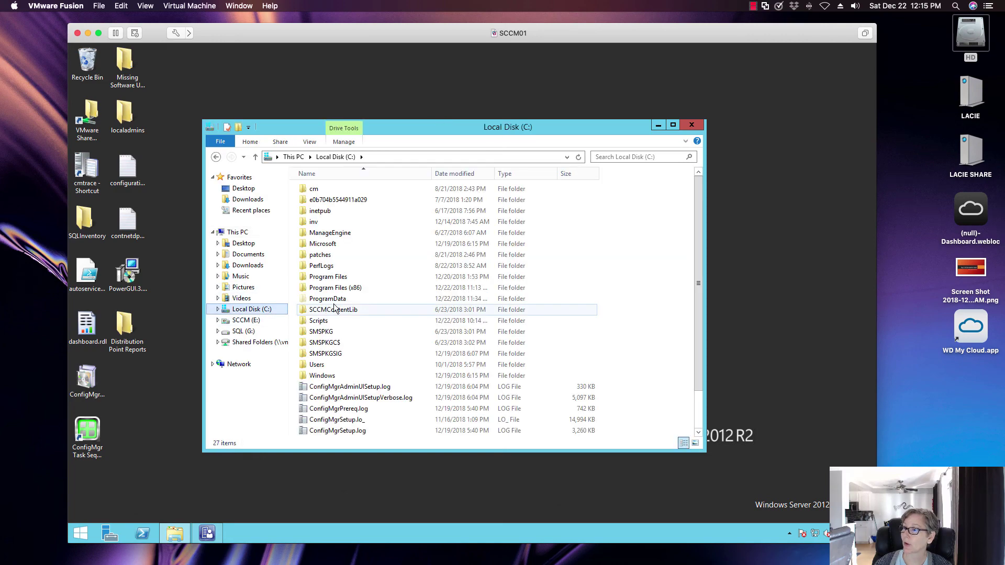
{"action": "left_click", "coordinate": [257, 320]}
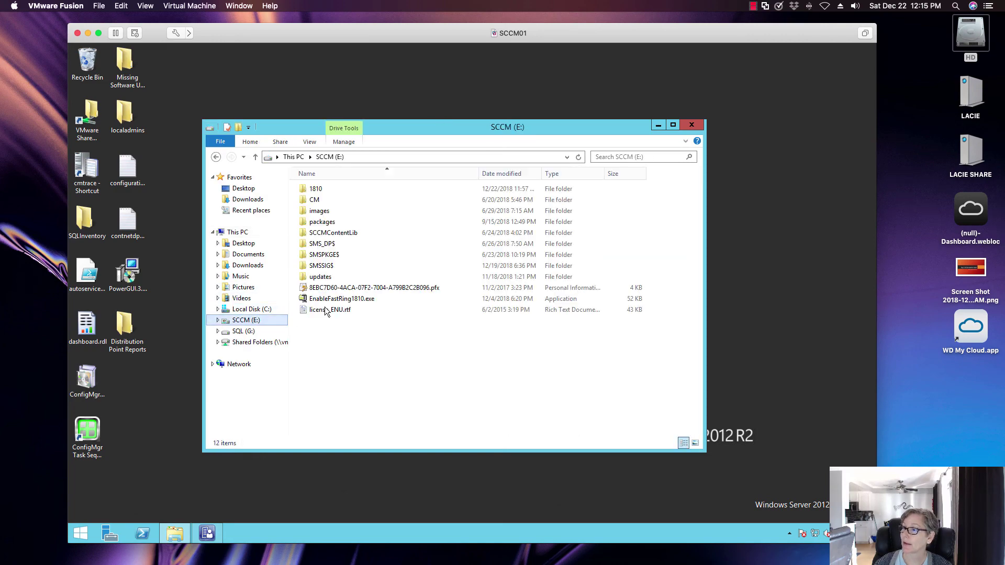
{"action": "double_click", "coordinate": [316, 189]}
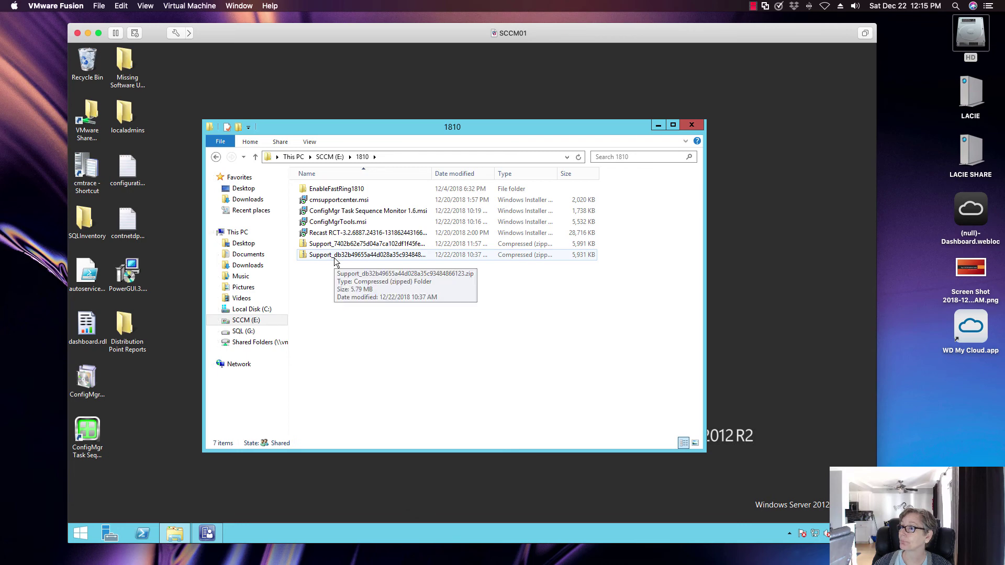
{"action": "left_click", "coordinate": [175, 533]}
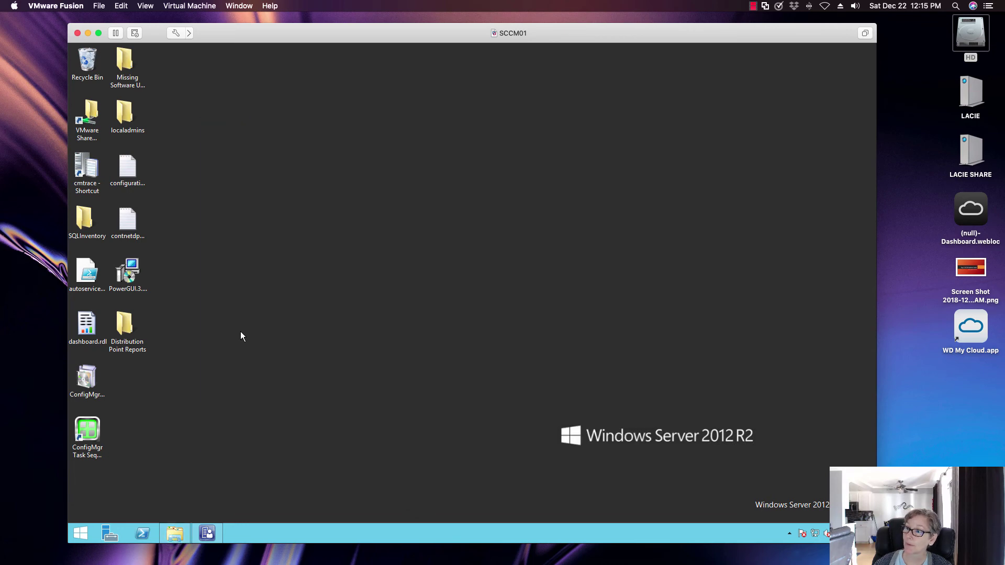
Launch DeploymentMonitoringTool.exe from ConfigMgr 2012 Toolkit R2\ClientTools in Program Files (x86) on the C: drive.
{"action": "left_click", "coordinate": [174, 534]}
{"action": "left_click", "coordinate": [257, 310]}
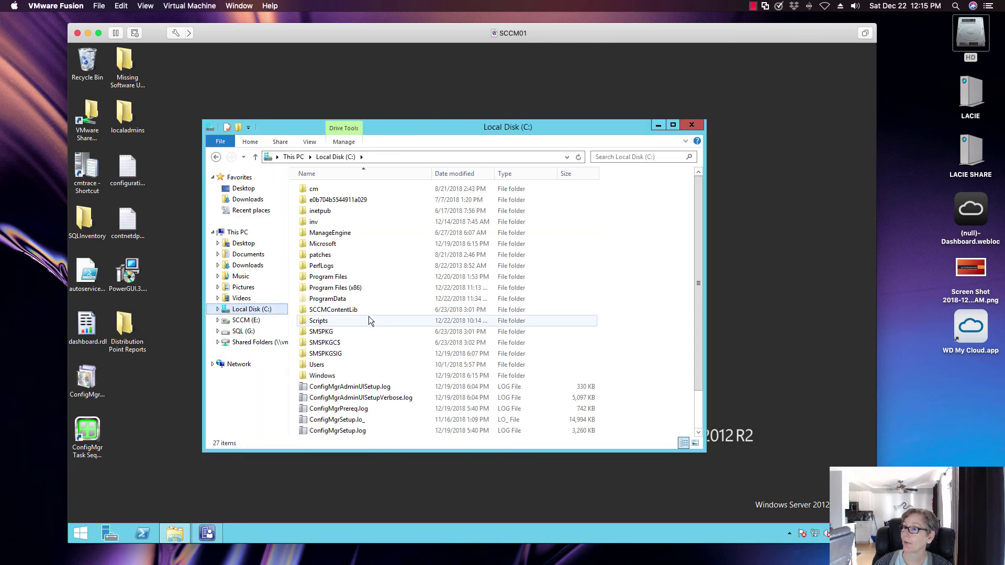
{"action": "double_click", "coordinate": [353, 287]}
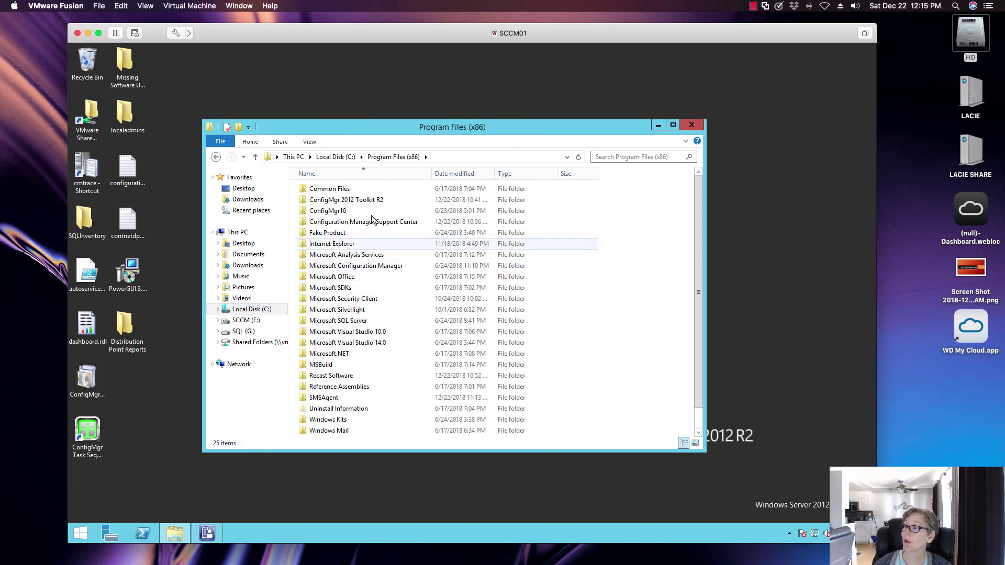
{"action": "double_click", "coordinate": [348, 200]}
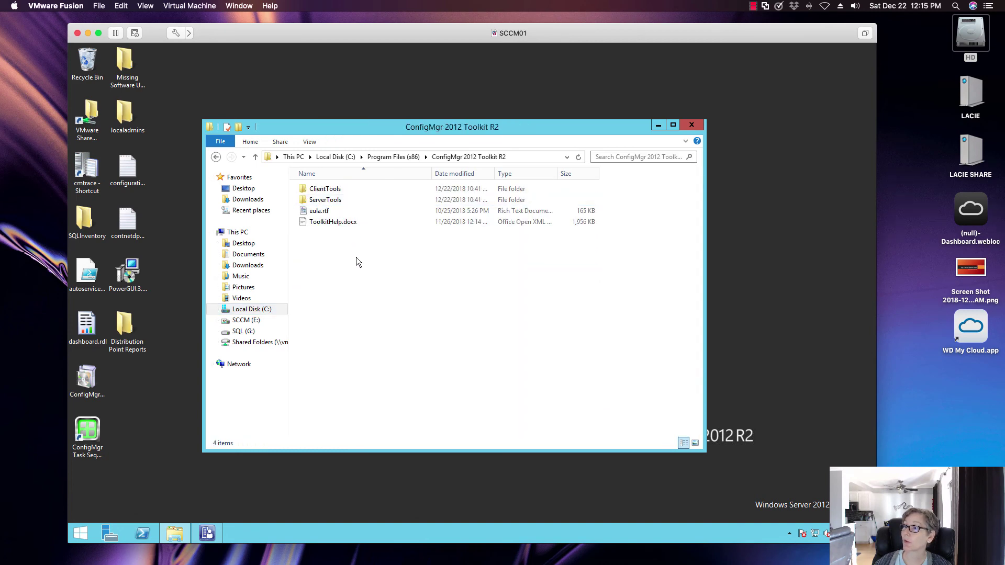
{"action": "double_click", "coordinate": [324, 190]}
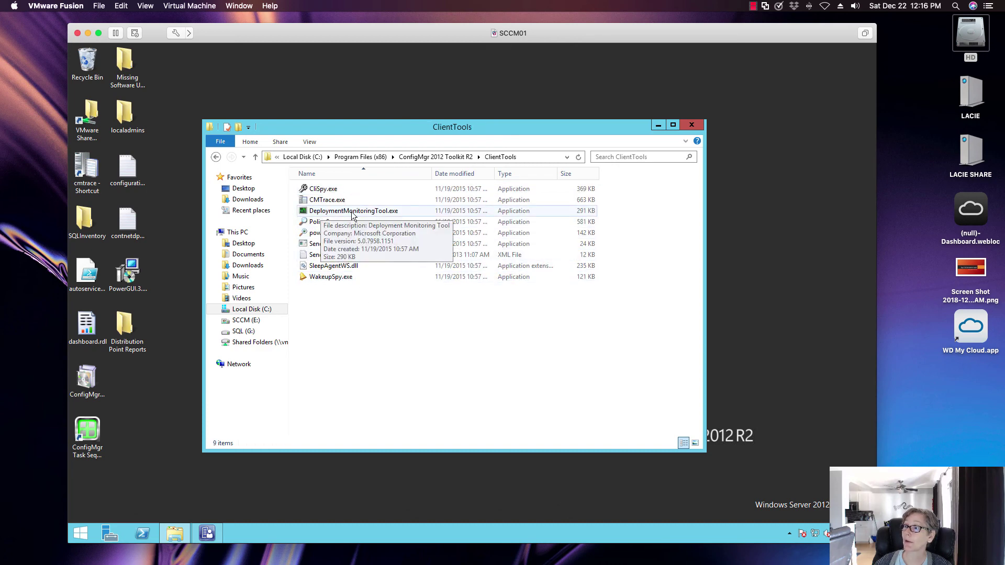
{"action": "double_click", "coordinate": [351, 212]}
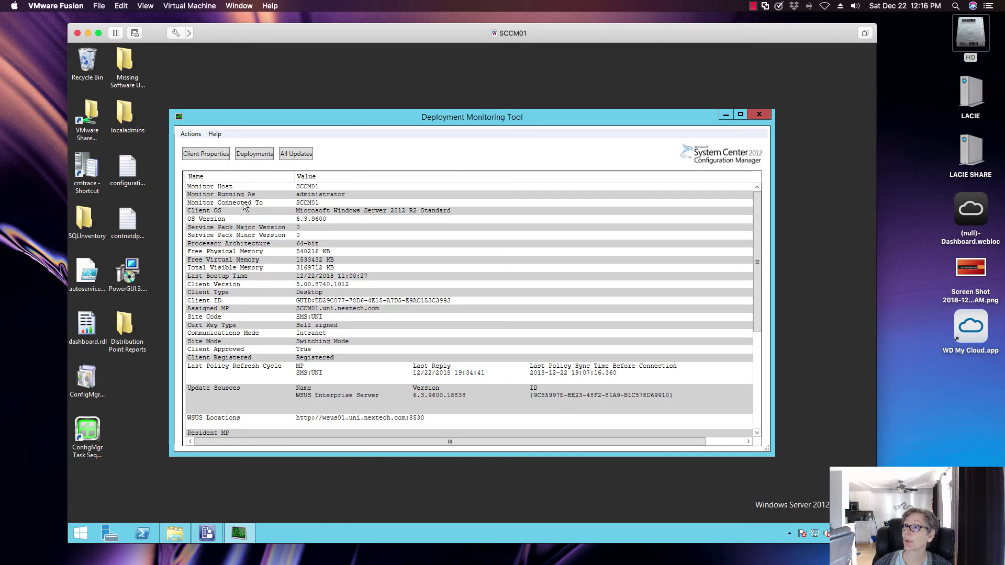
Review the deployments, the full update list and the available actions in the Deployment Monitoring Tool, and close it.
{"action": "left_click", "coordinate": [255, 154]}
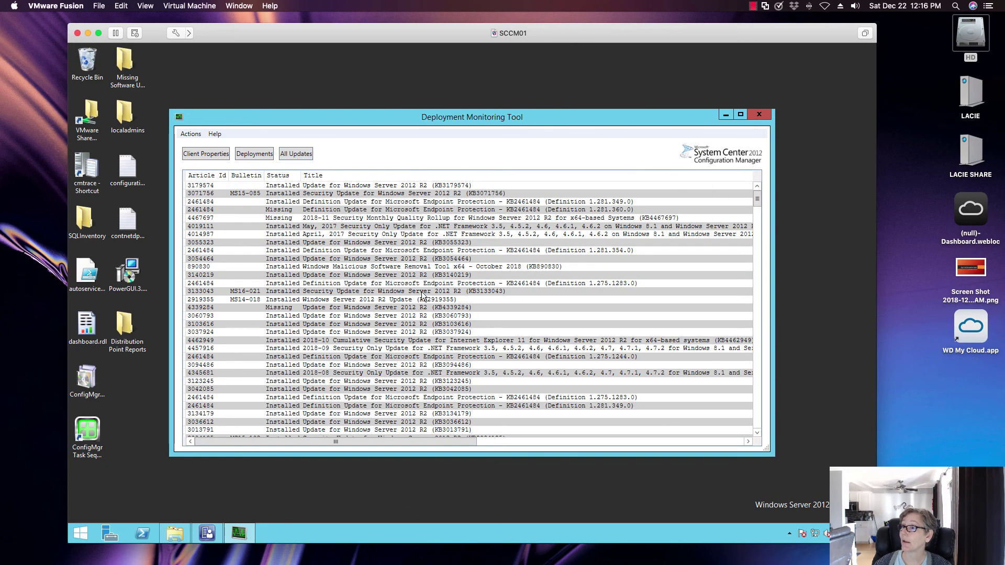
{"action": "scroll", "coordinate": [427, 288], "scroll_direction": "down", "scroll_amount": 2}
{"action": "scroll", "coordinate": [429, 284], "scroll_direction": "down", "scroll_amount": 2}
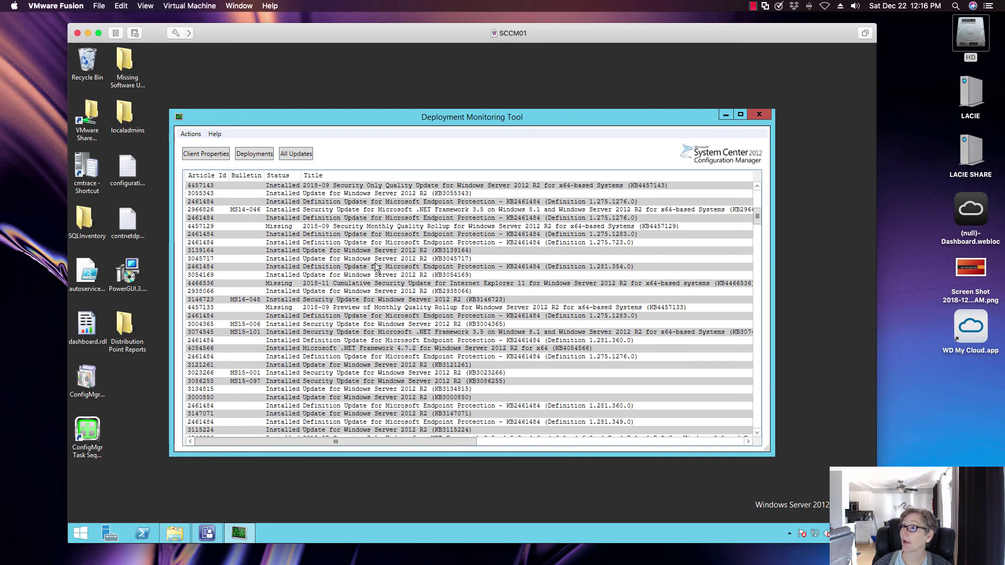
{"action": "scroll", "coordinate": [376, 263], "scroll_direction": "up", "scroll_amount": 9}
{"action": "left_click", "coordinate": [190, 135]}
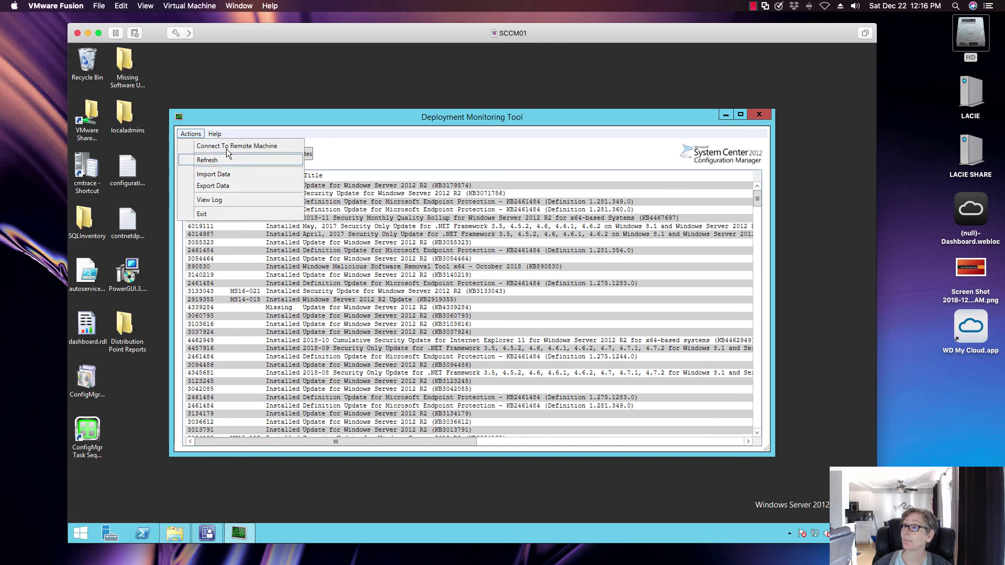
{"action": "left_click", "coordinate": [391, 154]}
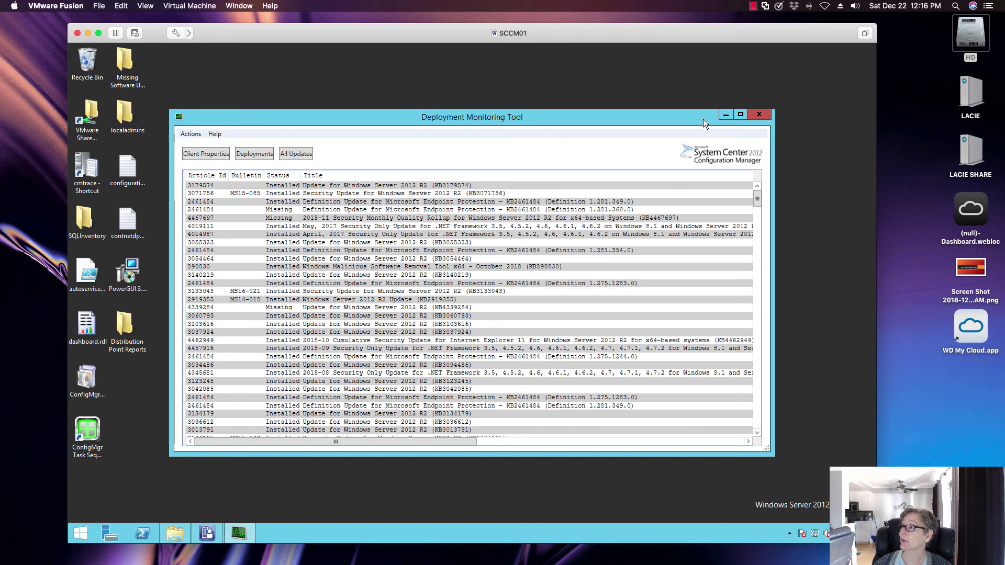
{"action": "left_click", "coordinate": [760, 115]}
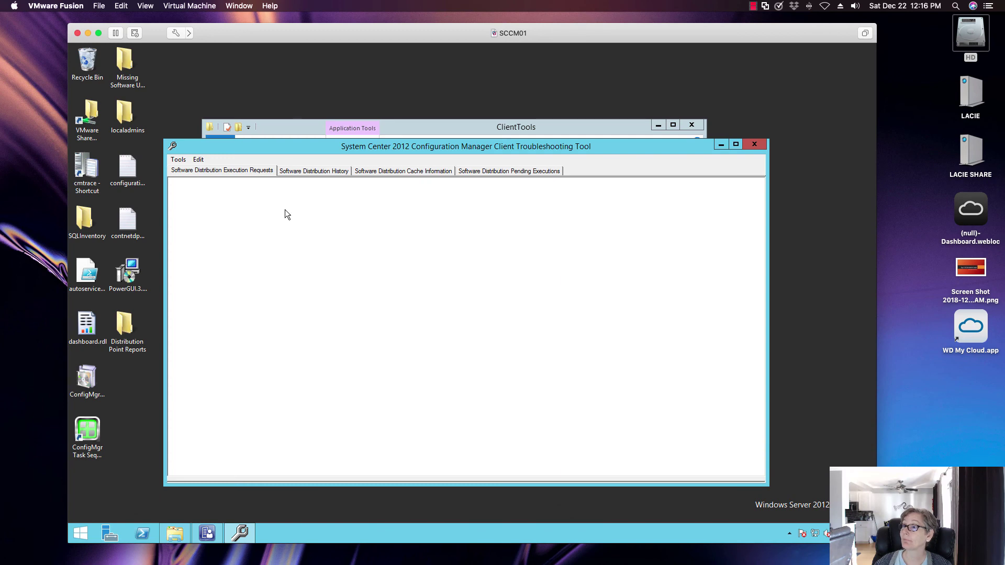
Review the software distribution execution requests, expanded package history and cache information in the Client Troubleshooting Tool, and close it.
{"action": "left_click", "coordinate": [218, 172]}
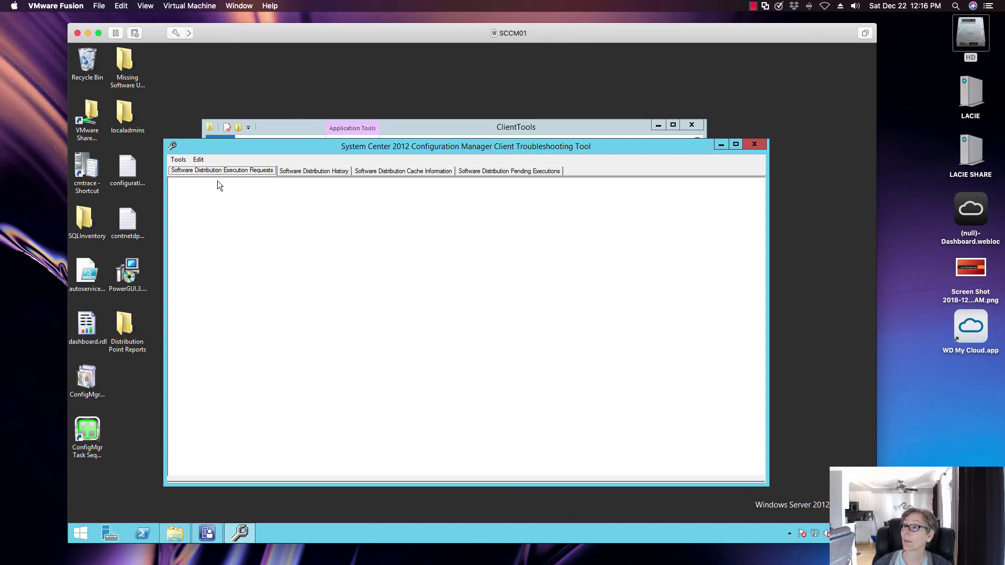
{"action": "left_click", "coordinate": [178, 160]}
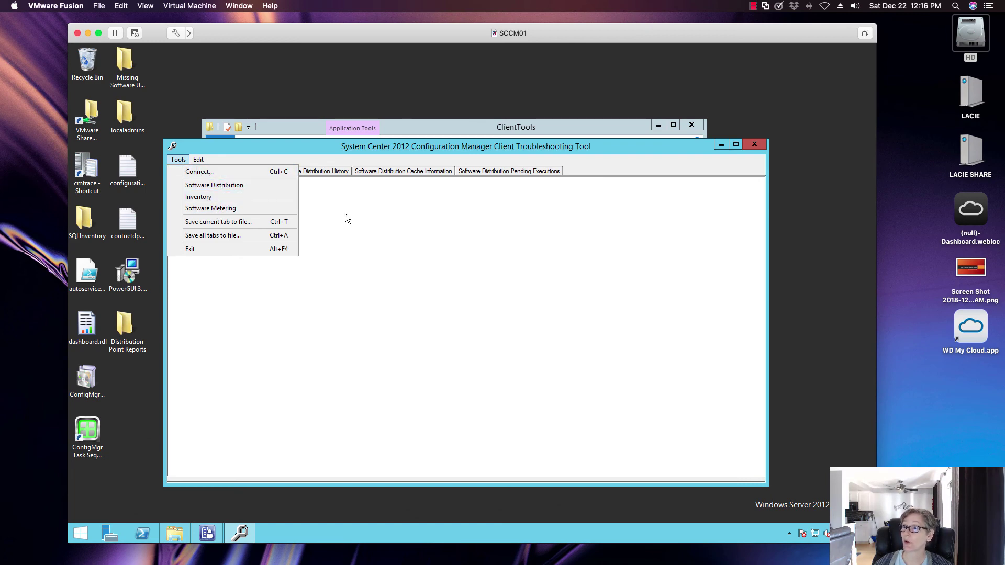
{"action": "left_click", "coordinate": [310, 172]}
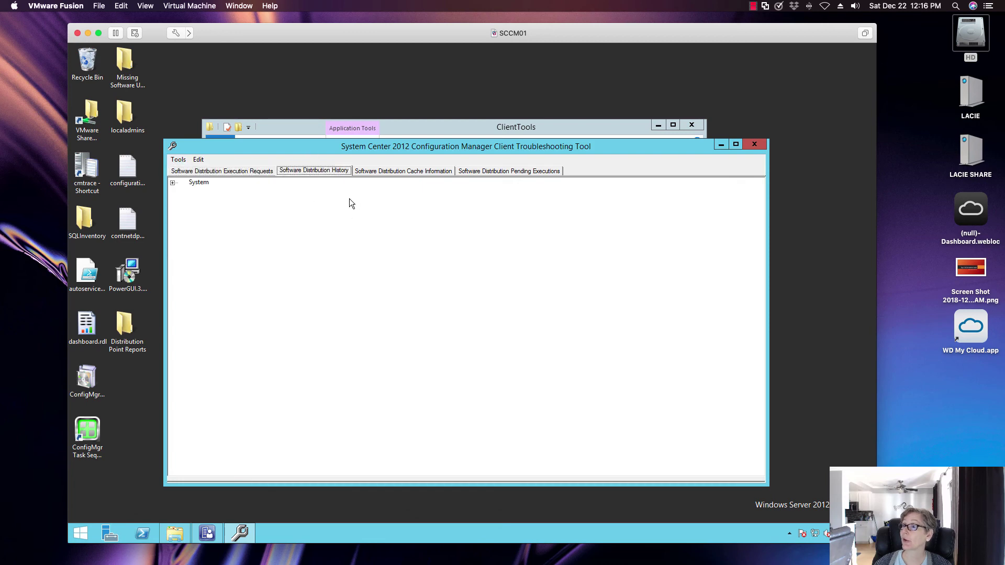
{"action": "left_click", "coordinate": [173, 183]}
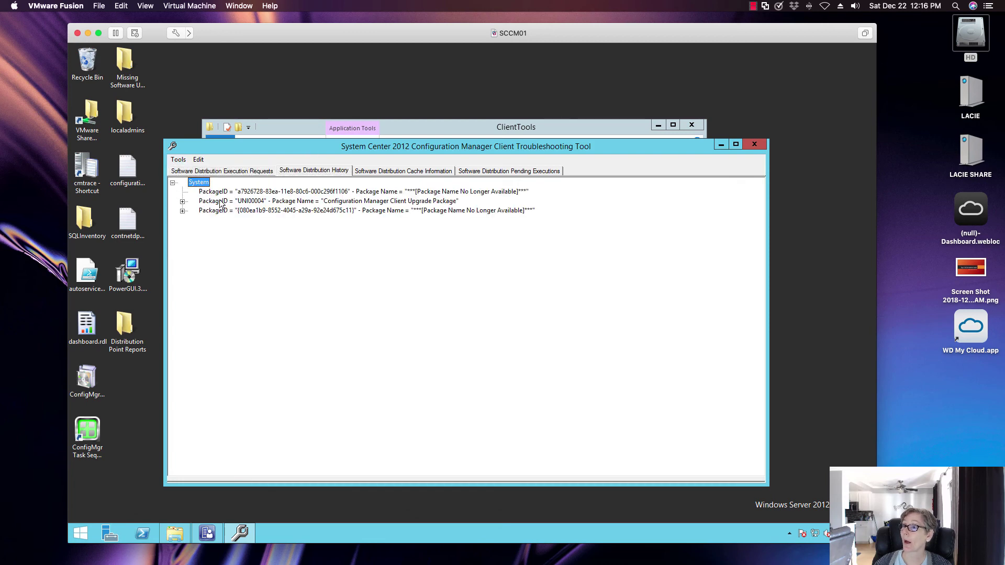
{"action": "left_click", "coordinate": [182, 202]}
{"action": "left_click", "coordinate": [183, 220]}
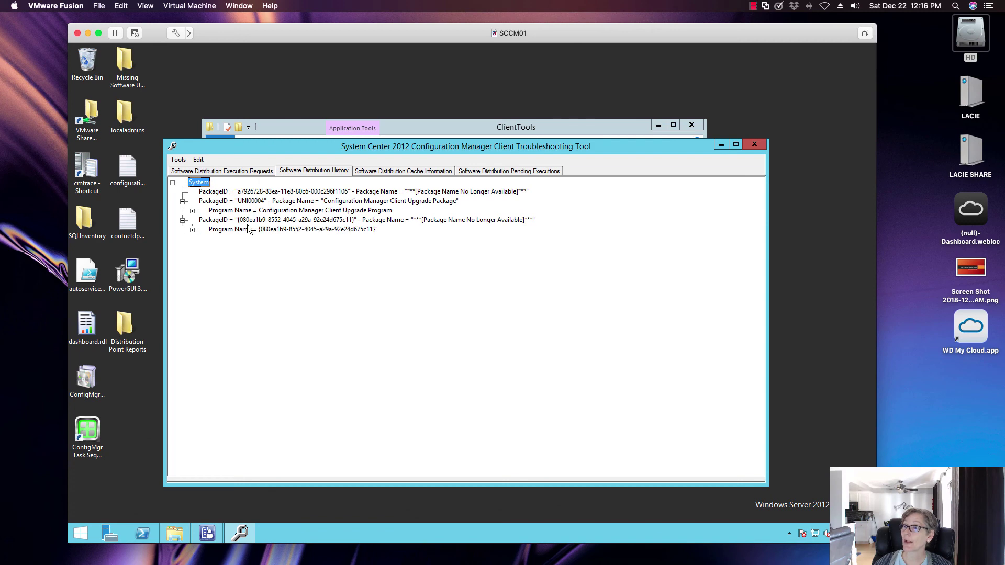
{"action": "left_click", "coordinate": [391, 174]}
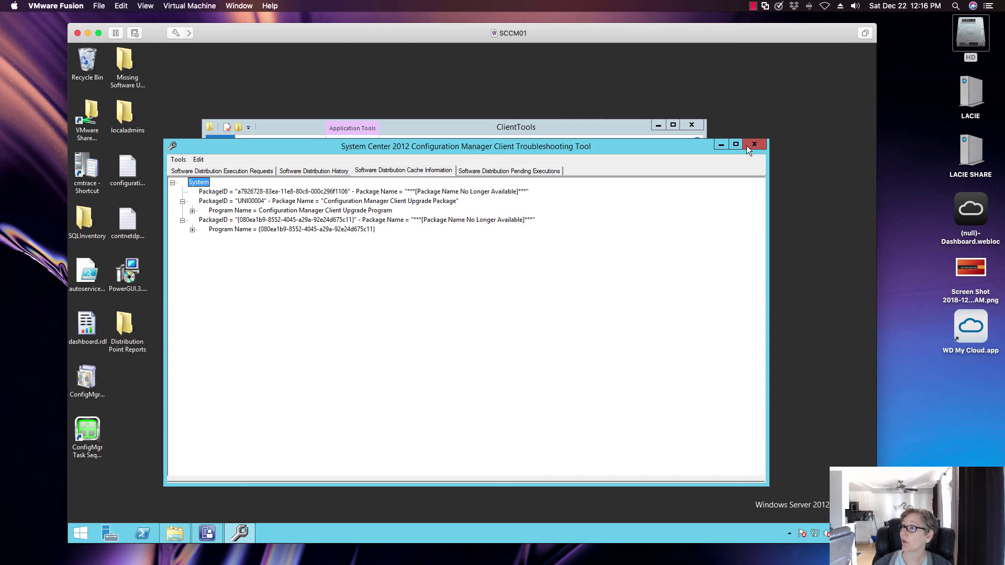
{"action": "left_click", "coordinate": [465, 119]}
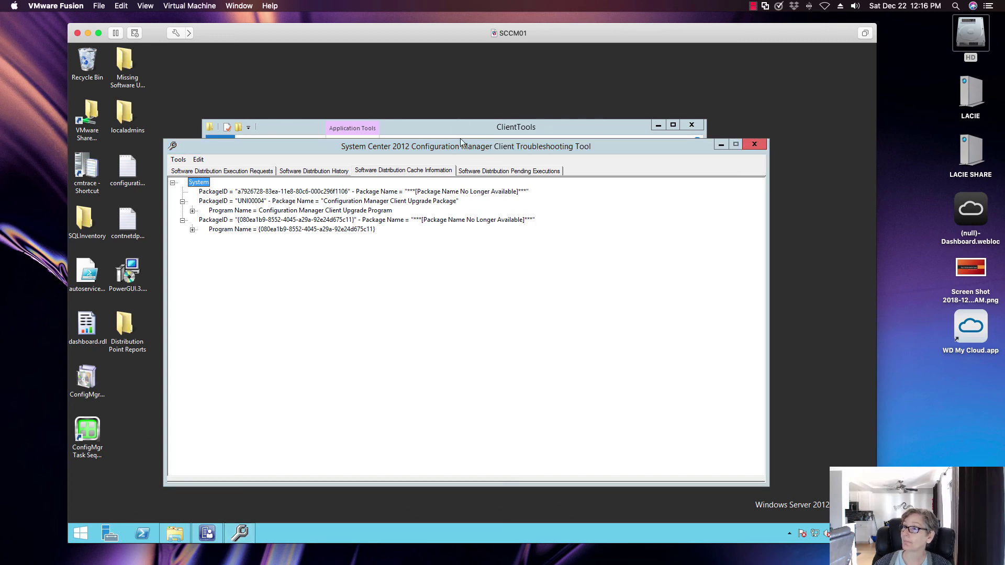
Launch DPJobMgr.exe from the ServerTools folder of ConfigMgr 2012 Toolkit R2.
{"action": "left_click", "coordinate": [215, 157]}
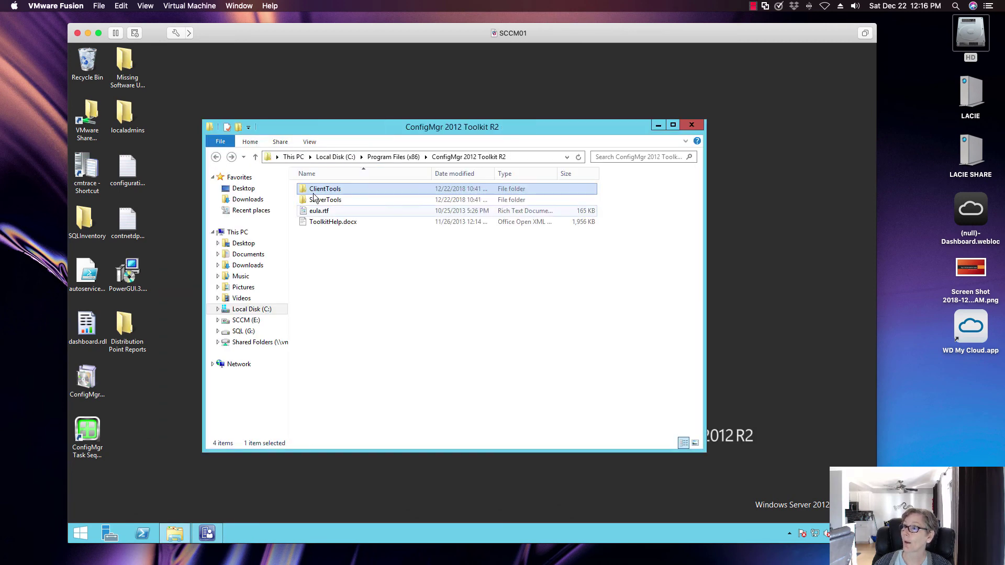
{"action": "double_click", "coordinate": [315, 199]}
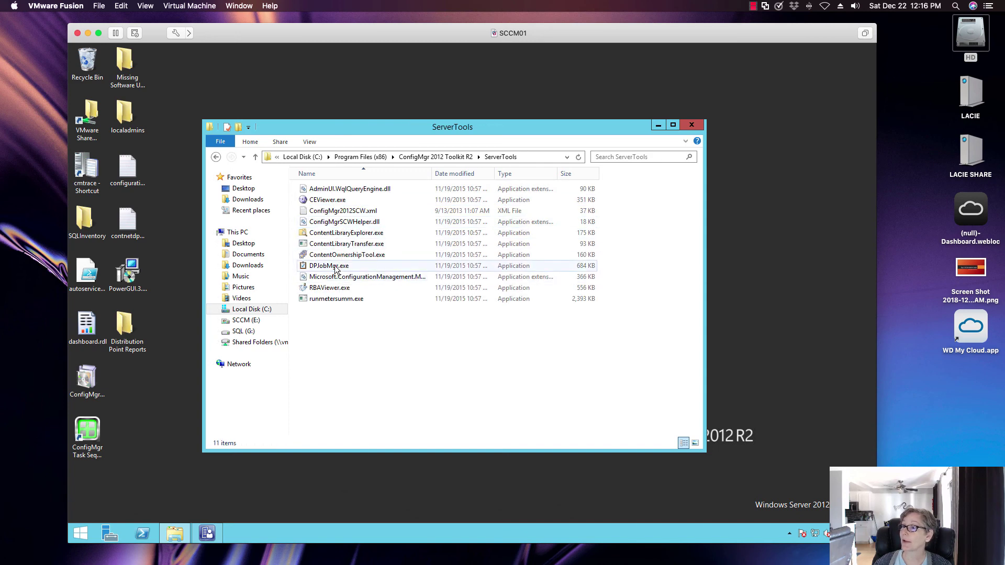
{"action": "double_click", "coordinate": [333, 266]}
Connect the Distribution Point Job Queue Manager to the primary site server sccm01.
{"action": "left_click", "coordinate": [313, 198]}
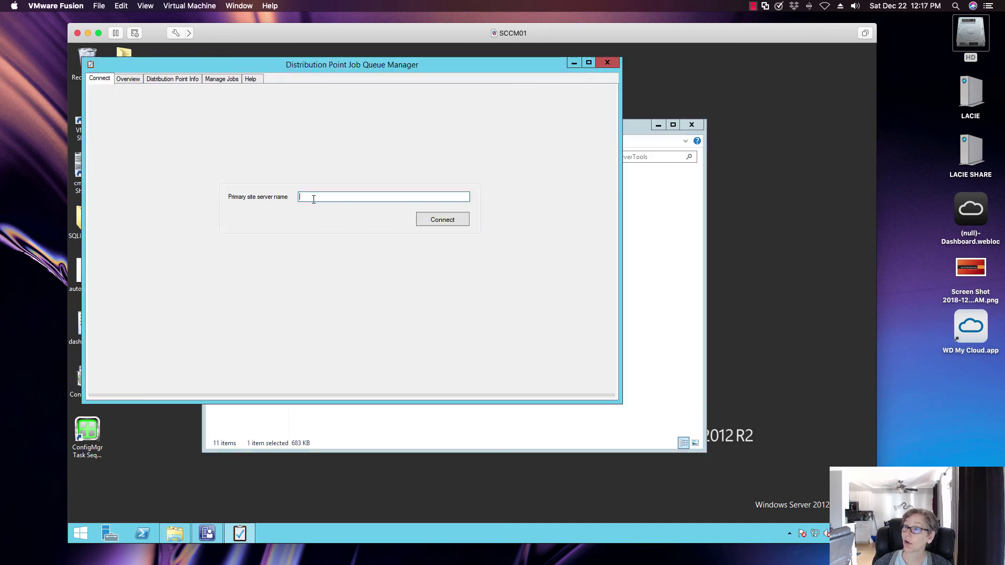
{"action": "type", "text": "ss"}
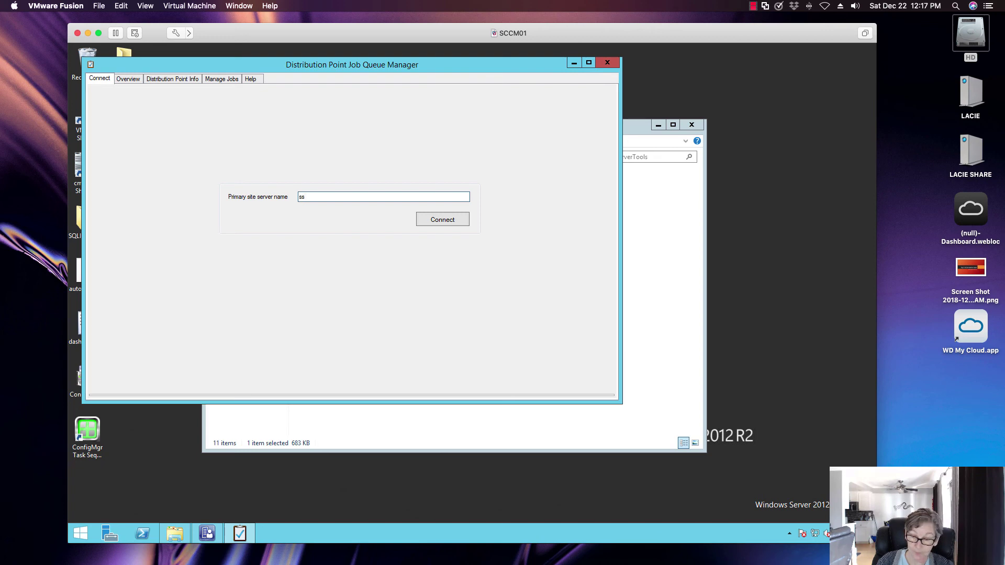
{"action": "type", "text": "ccm01"}
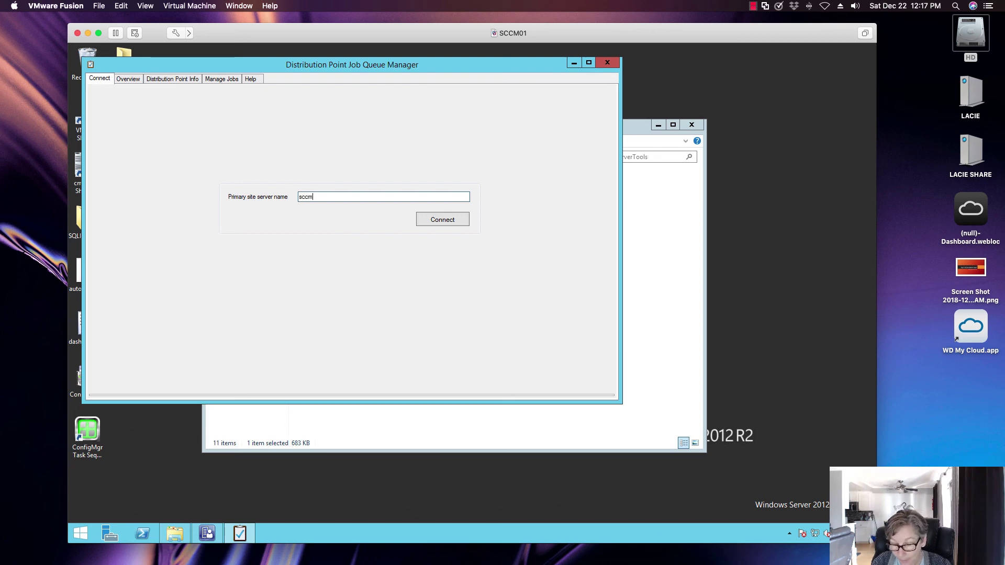
{"action": "left_click", "coordinate": [434, 222]}
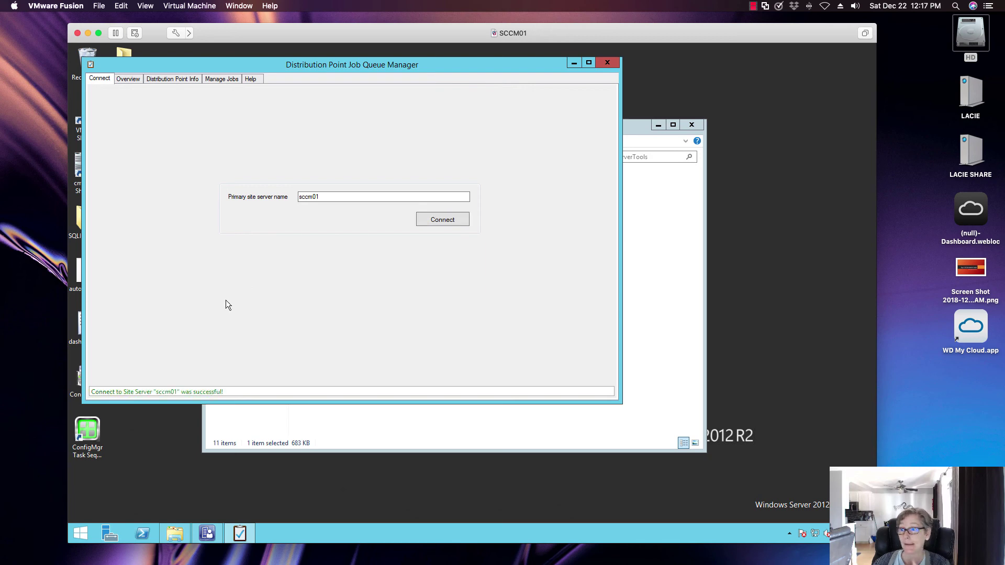
Review the overview, distribution point information and job management views of the Distribution Point Job Queue Manager, and close it.
{"action": "left_click", "coordinate": [131, 78]}
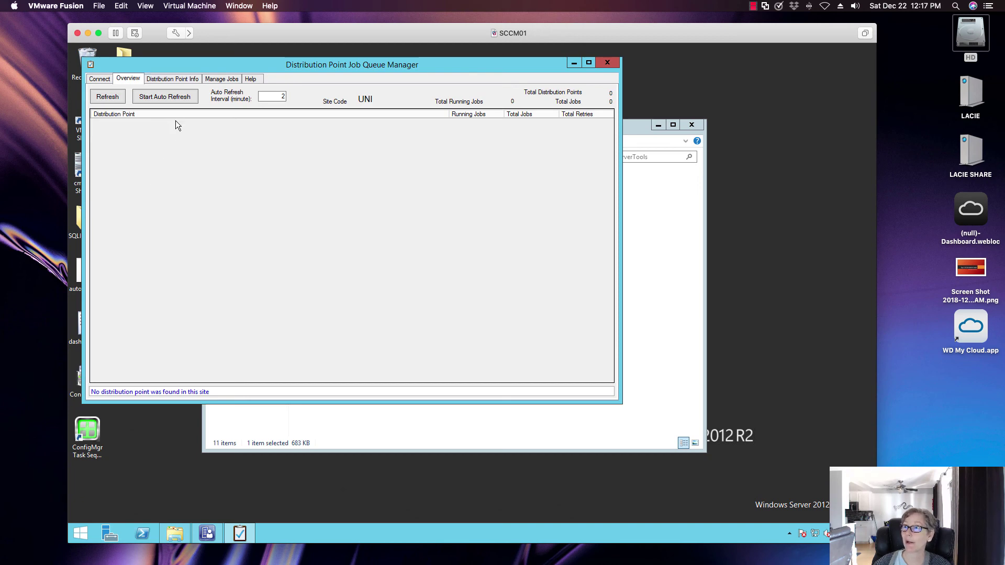
{"action": "left_click", "coordinate": [171, 78]}
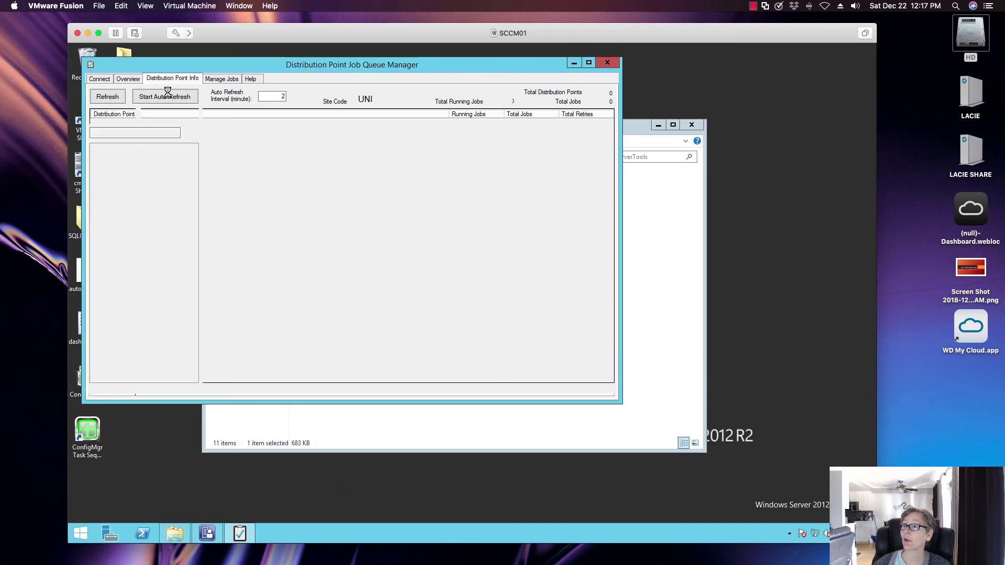
{"action": "left_click", "coordinate": [158, 134]}
{"action": "left_click", "coordinate": [123, 118]}
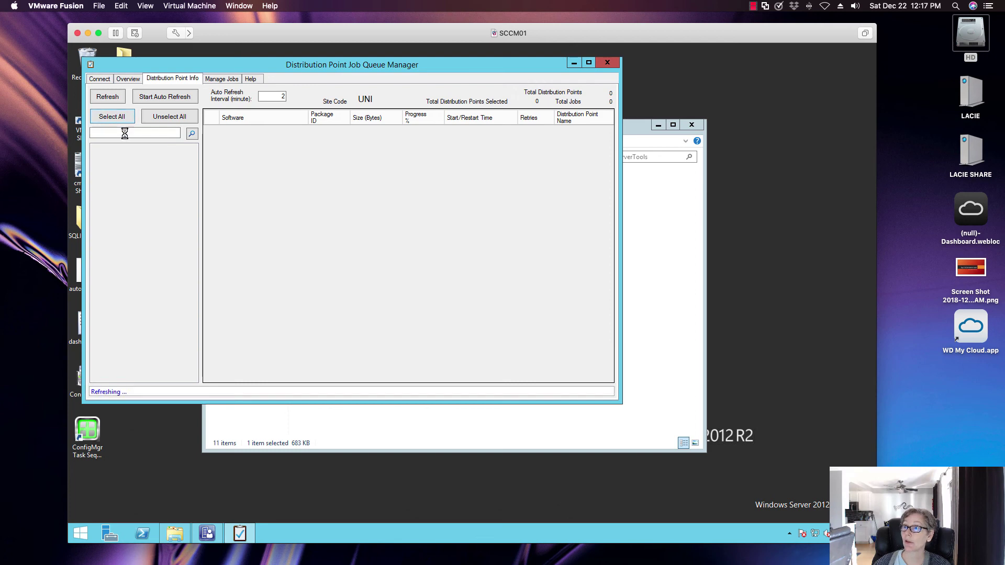
{"action": "left_click", "coordinate": [126, 134]}
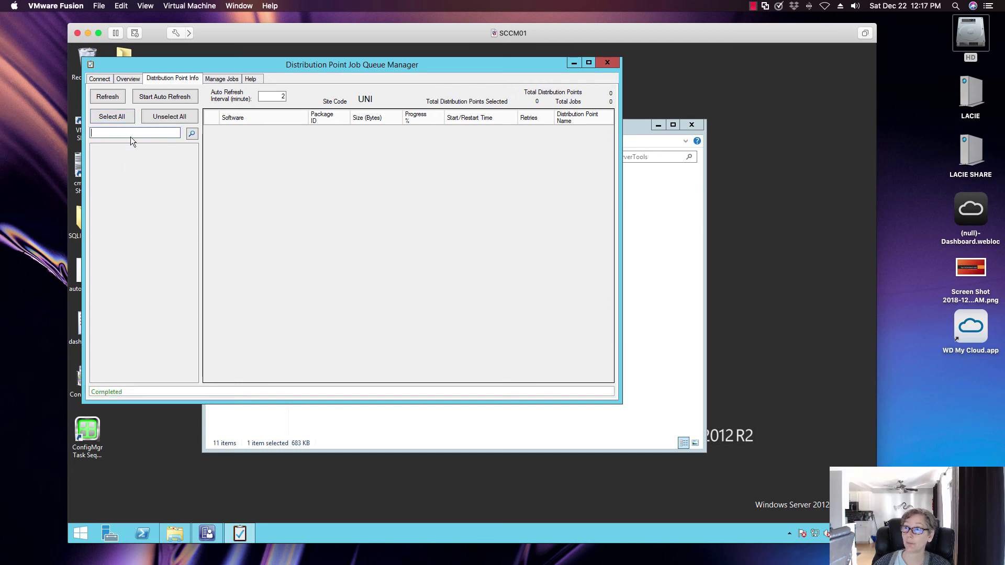
{"action": "left_click", "coordinate": [220, 79]}
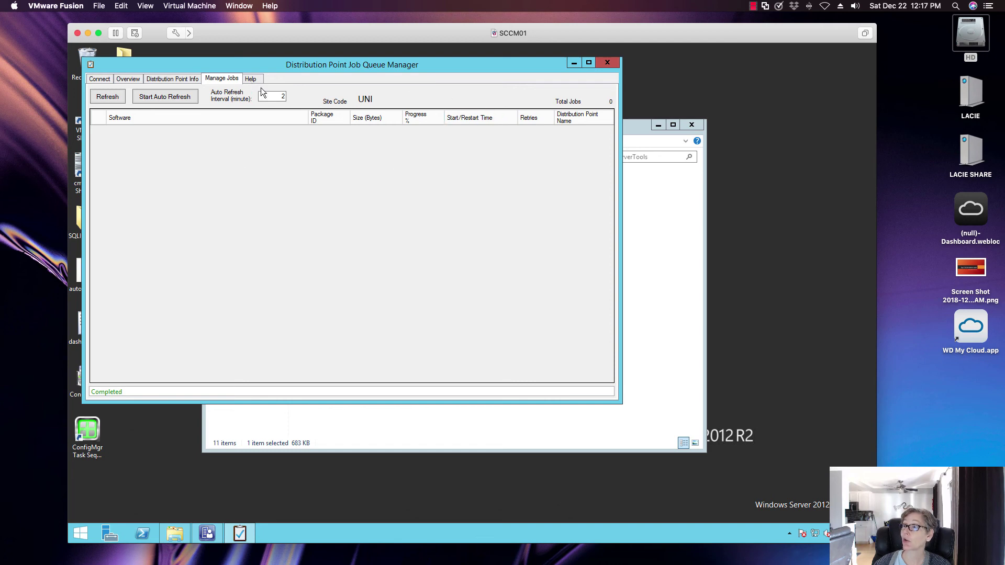
{"action": "left_click", "coordinate": [607, 63]}
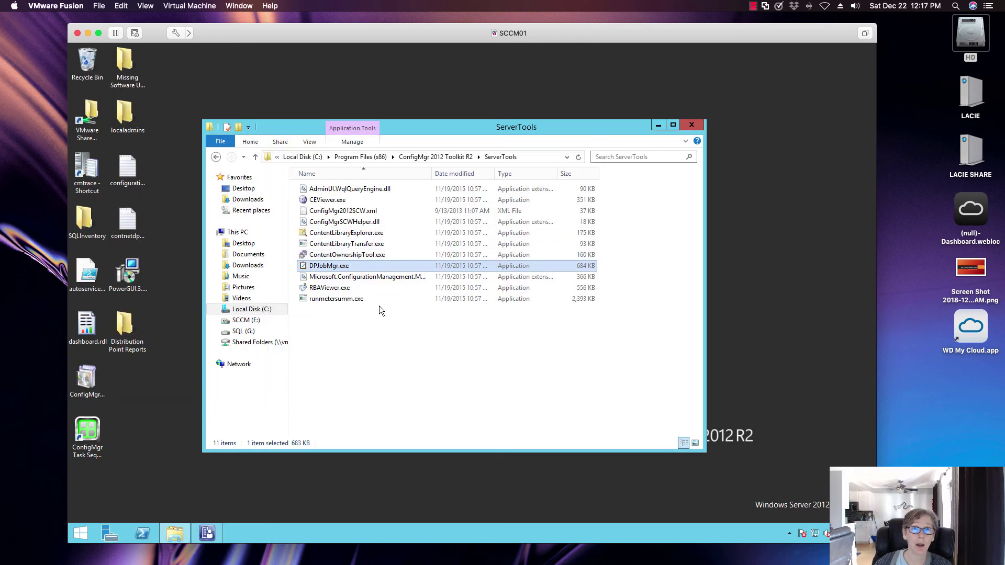
Launch ContentOwnershipTool.exe from the ServerTools folder and look through the list of all packages instead of only orphaned ones.
{"action": "double_click", "coordinate": [345, 256]}
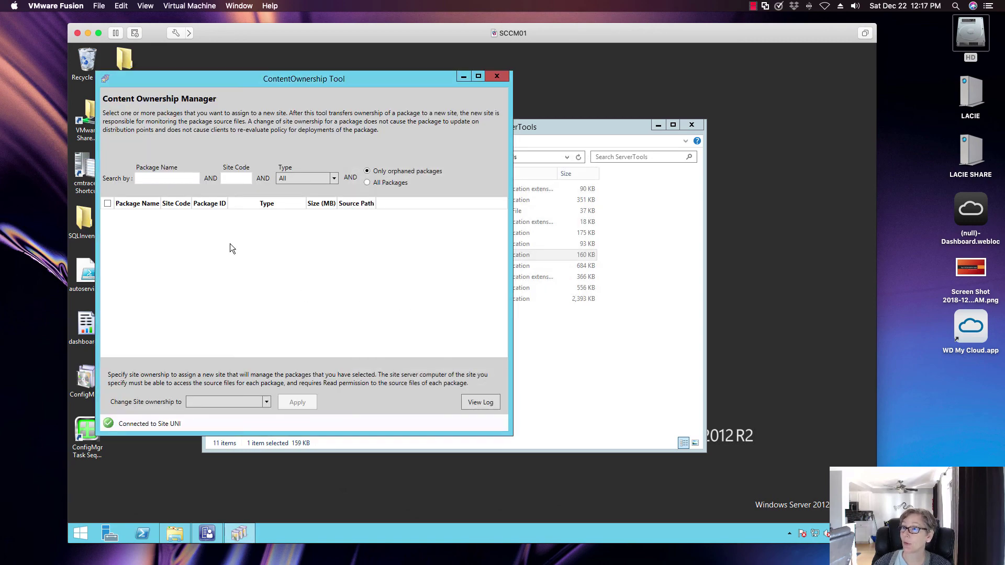
{"action": "left_click", "coordinate": [390, 183]}
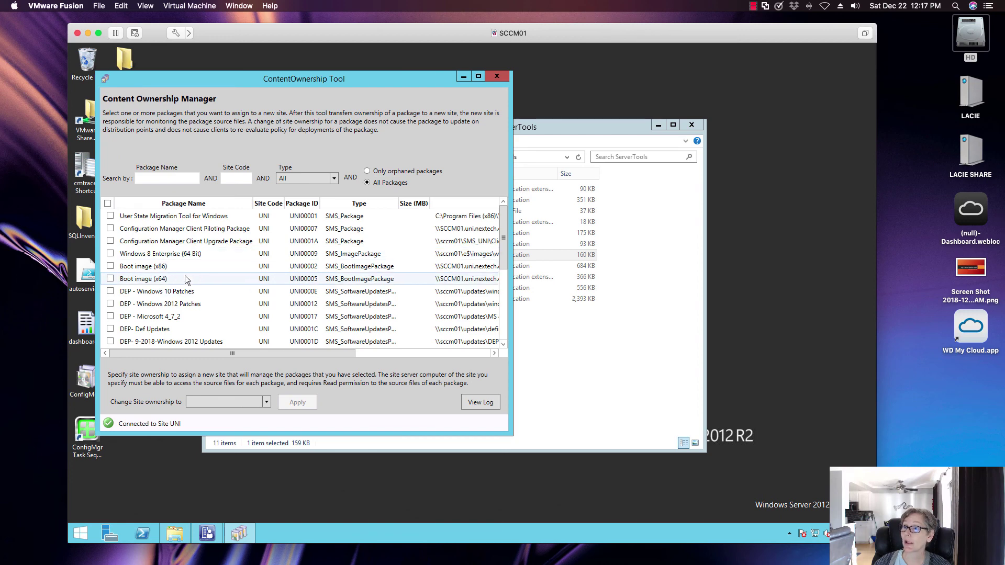
{"action": "scroll", "coordinate": [242, 299], "scroll_direction": "down", "scroll_amount": 1}
{"action": "scroll", "coordinate": [242, 303], "scroll_direction": "down", "scroll_amount": 3}
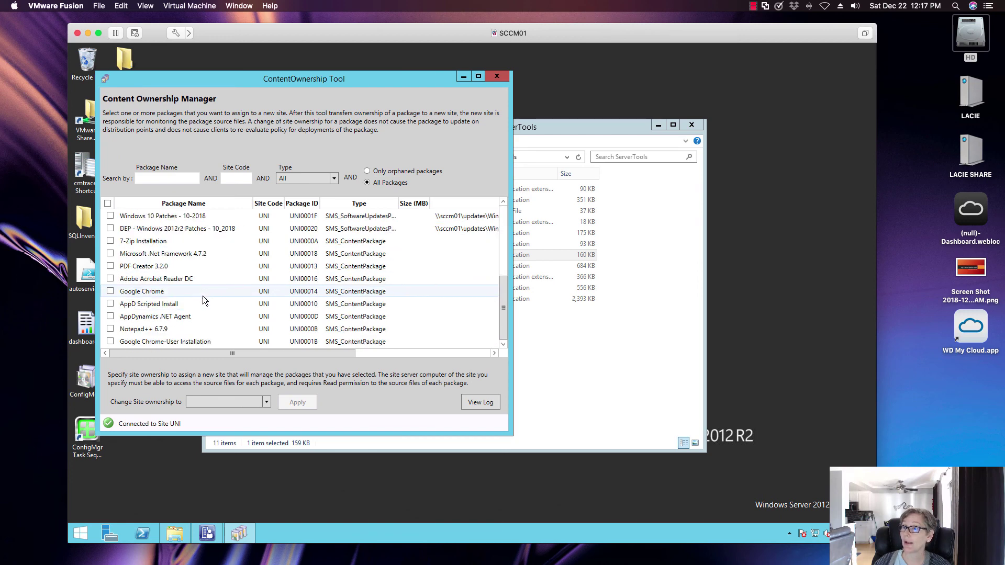
Select the 7-Zip Installation package with UNI - Nextech Primary Site as the new site owner, and close the tool without applying.
{"action": "left_click", "coordinate": [110, 242]}
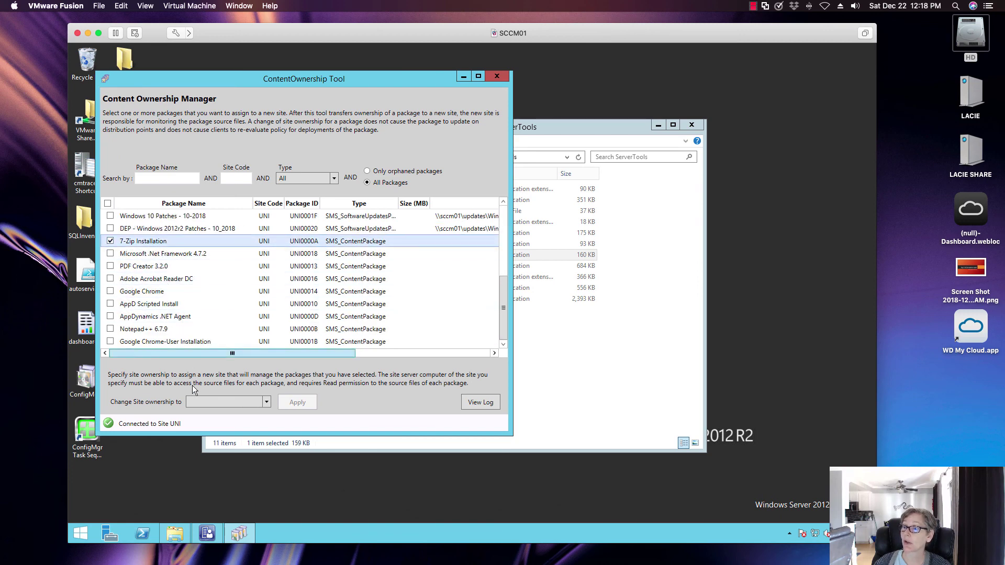
{"action": "left_click", "coordinate": [231, 402]}
{"action": "left_click", "coordinate": [228, 415]}
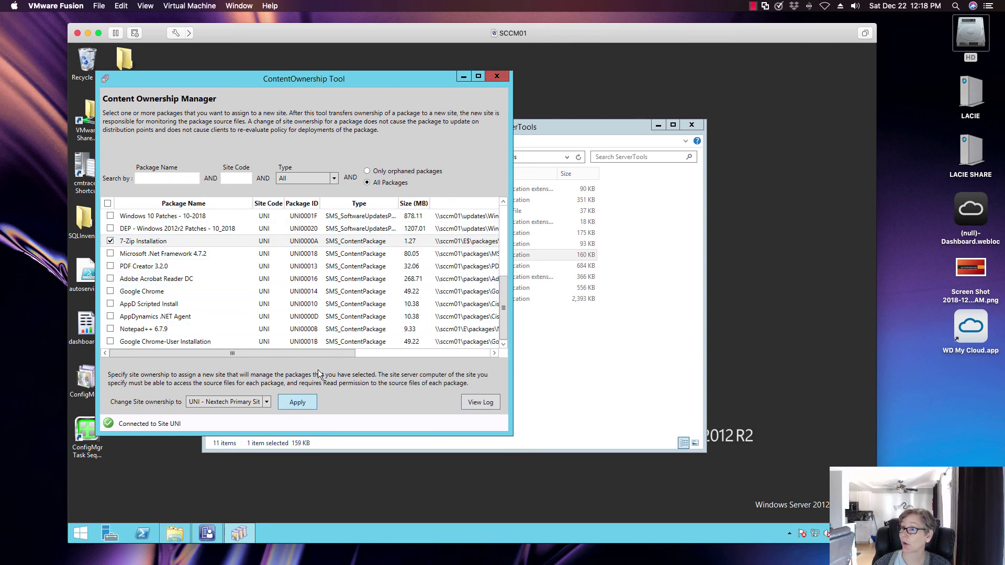
{"action": "left_click", "coordinate": [497, 76]}
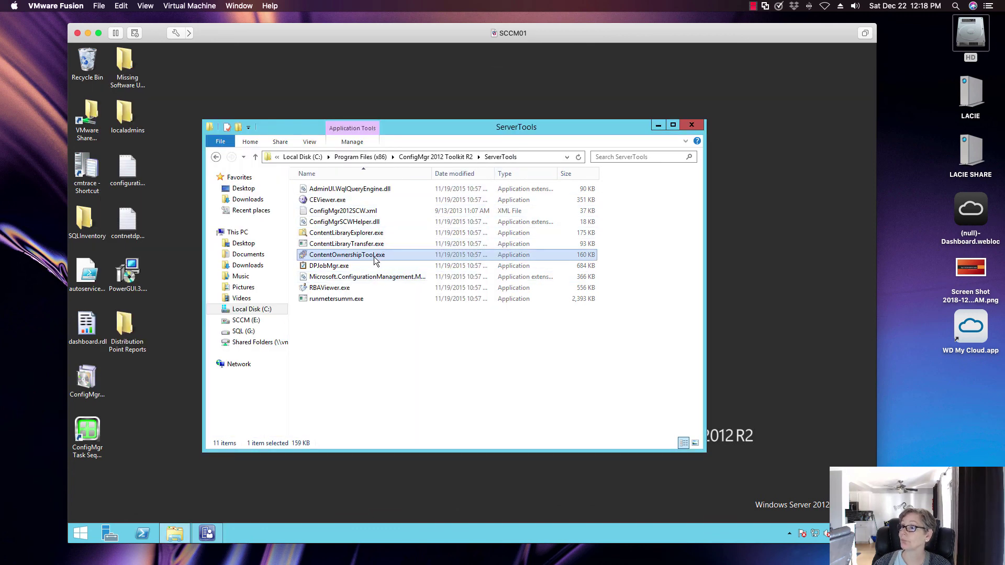
Launch CEViewer.exe from the ServerTools folder and show the full evaluation list of the collections.
{"action": "left_click", "coordinate": [339, 202]}
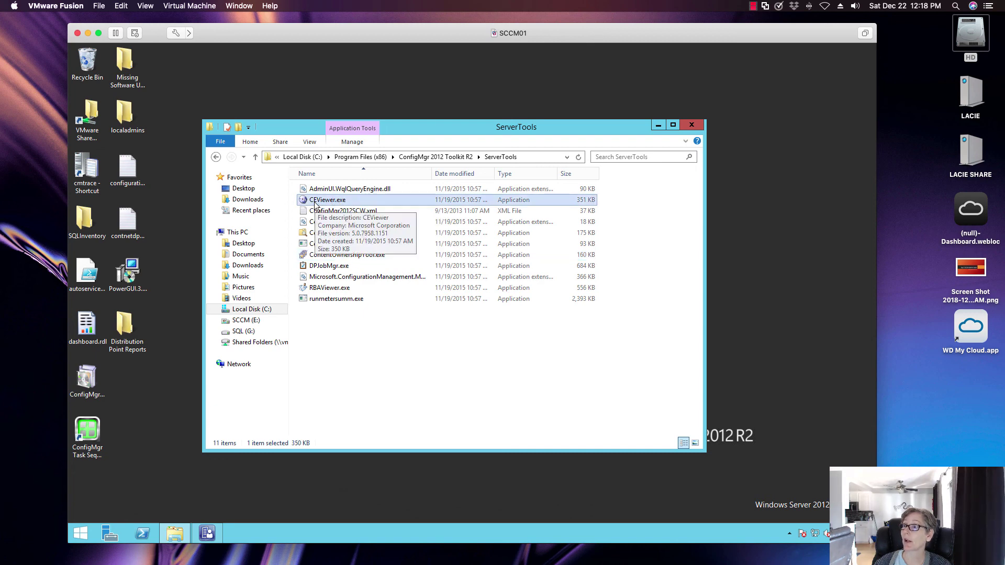
{"action": "double_click", "coordinate": [321, 201]}
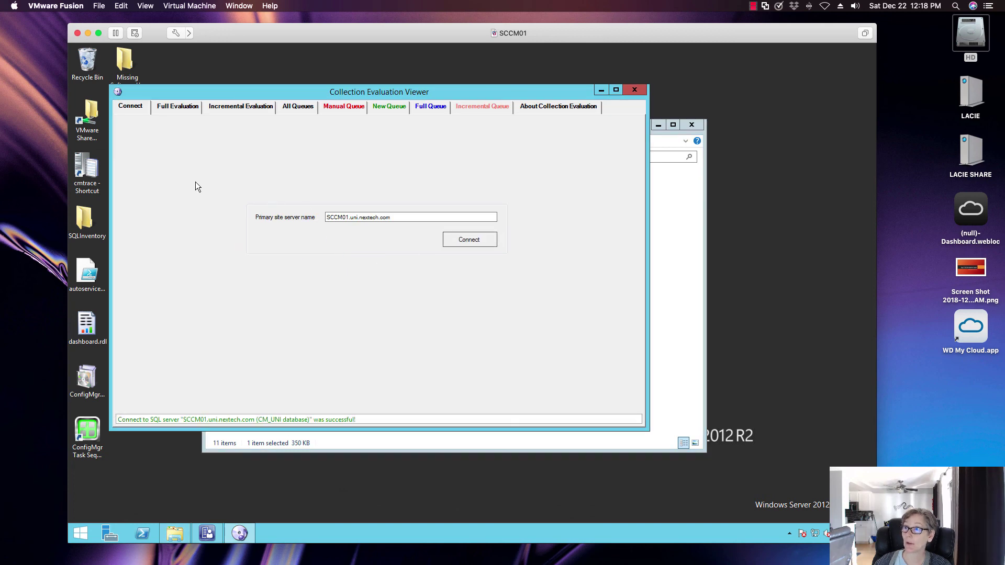
{"action": "left_click", "coordinate": [160, 108]}
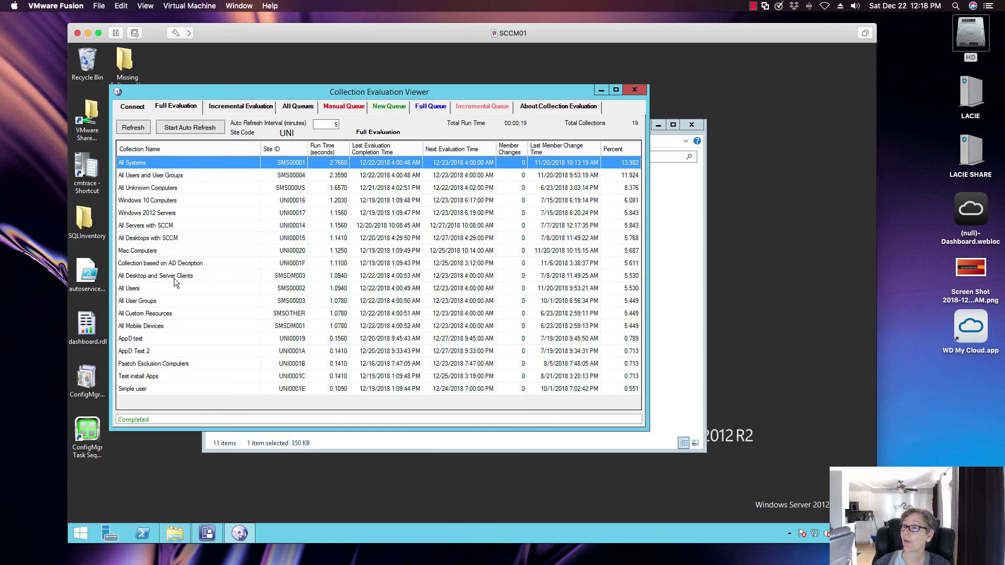
Examine the evaluation details of the Windows 2012 Servers, Windows 10 Computers and Mac Computers collections, and close the viewer and the folder window.
{"action": "left_click", "coordinate": [162, 213]}
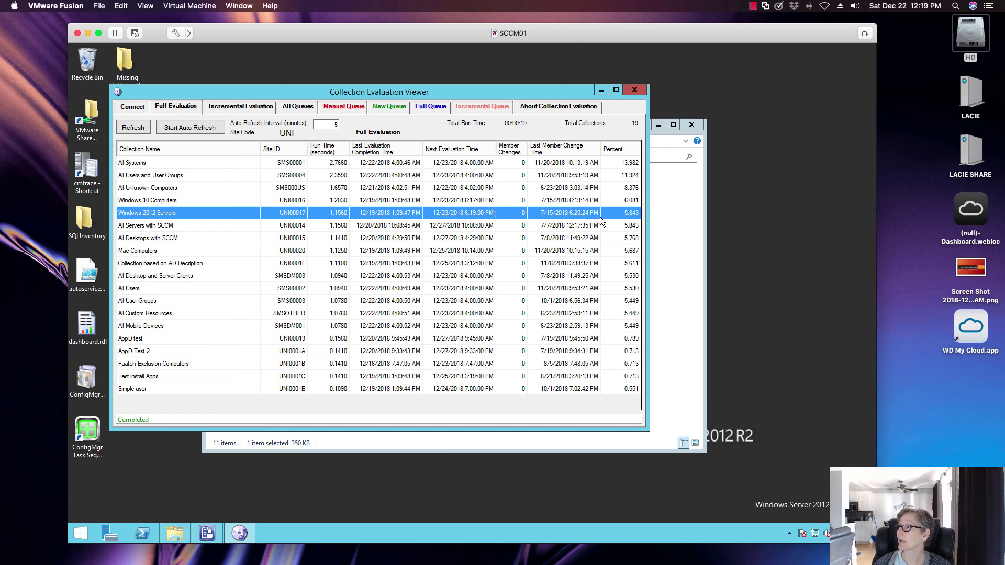
{"action": "left_click", "coordinate": [188, 201]}
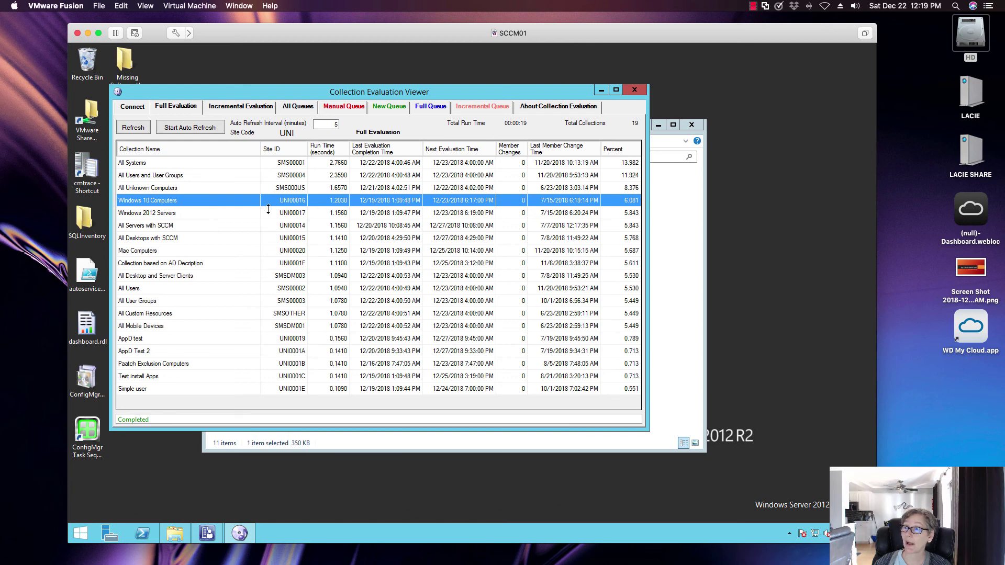
{"action": "left_click", "coordinate": [199, 214]}
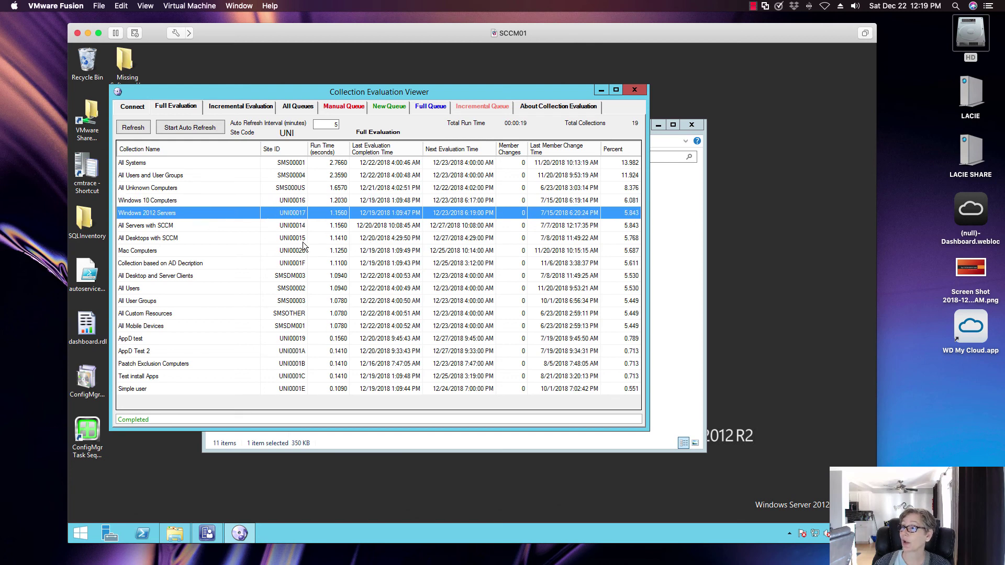
{"action": "left_click", "coordinate": [184, 252]}
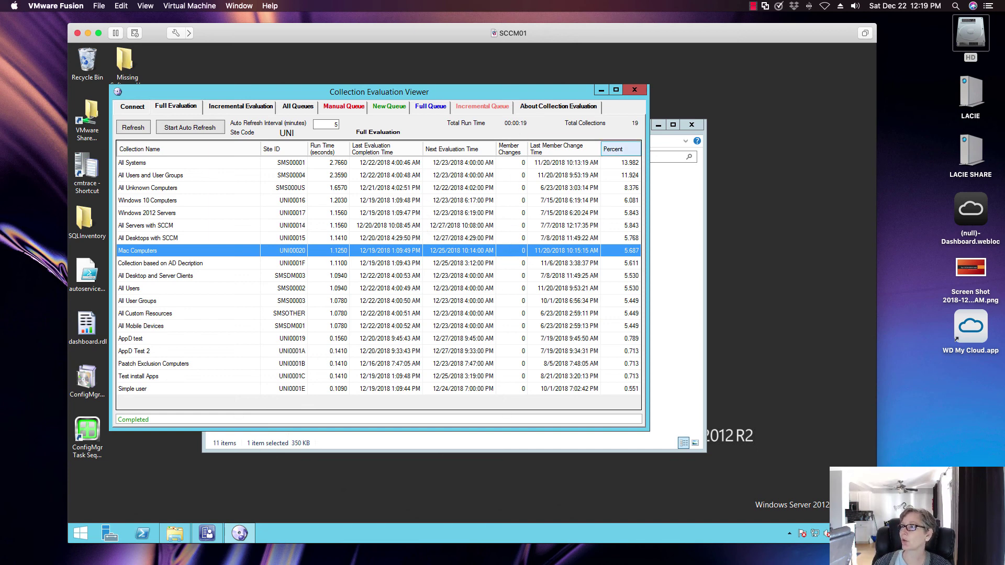
{"action": "left_click", "coordinate": [635, 90]}
{"action": "left_click", "coordinate": [690, 128]}
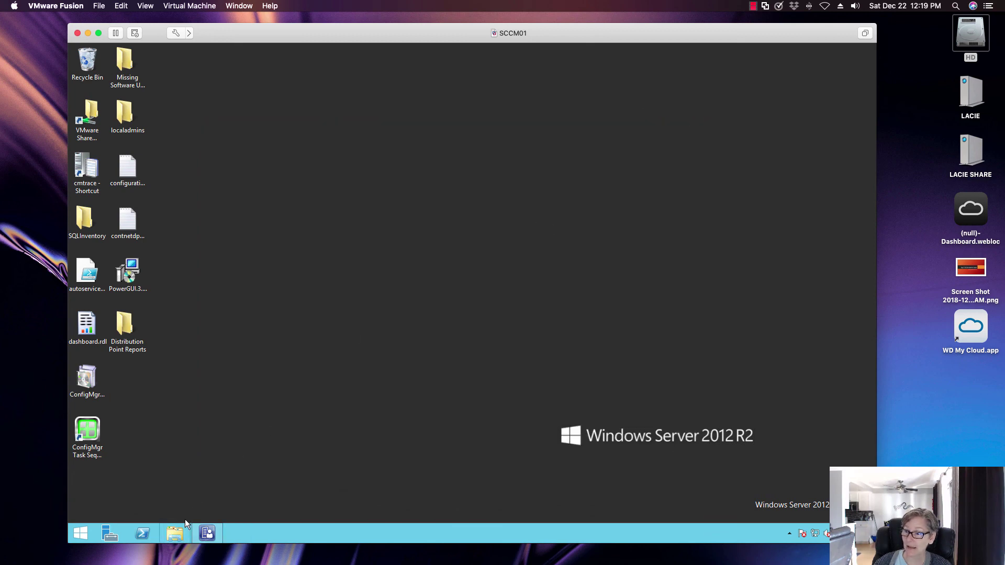
Look over the installers in the 1810 folder on the SCCM (E:) drive in File Explorer, and close the window.
{"action": "left_click", "coordinate": [176, 533]}
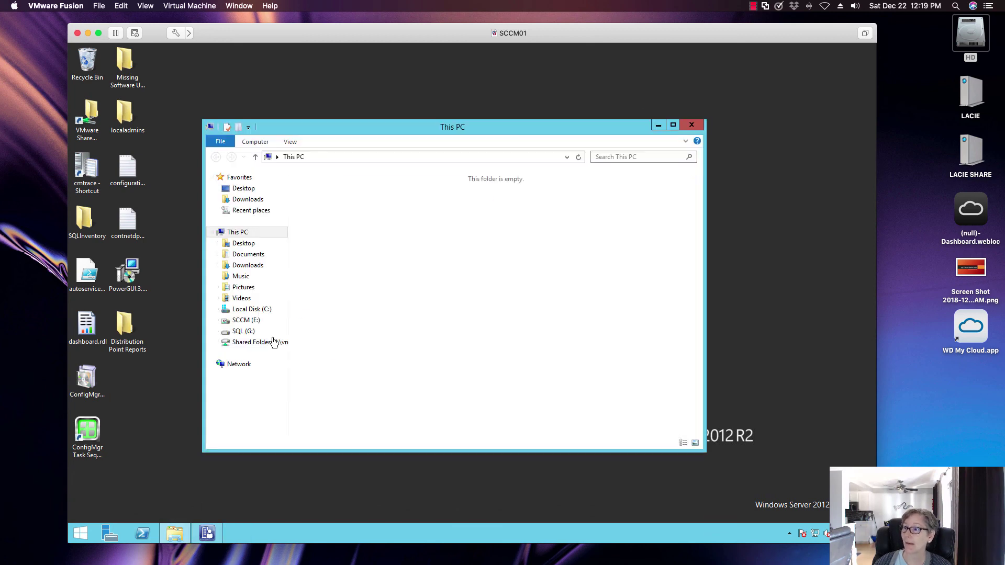
{"action": "left_click", "coordinate": [246, 321]}
{"action": "left_click", "coordinate": [322, 190]}
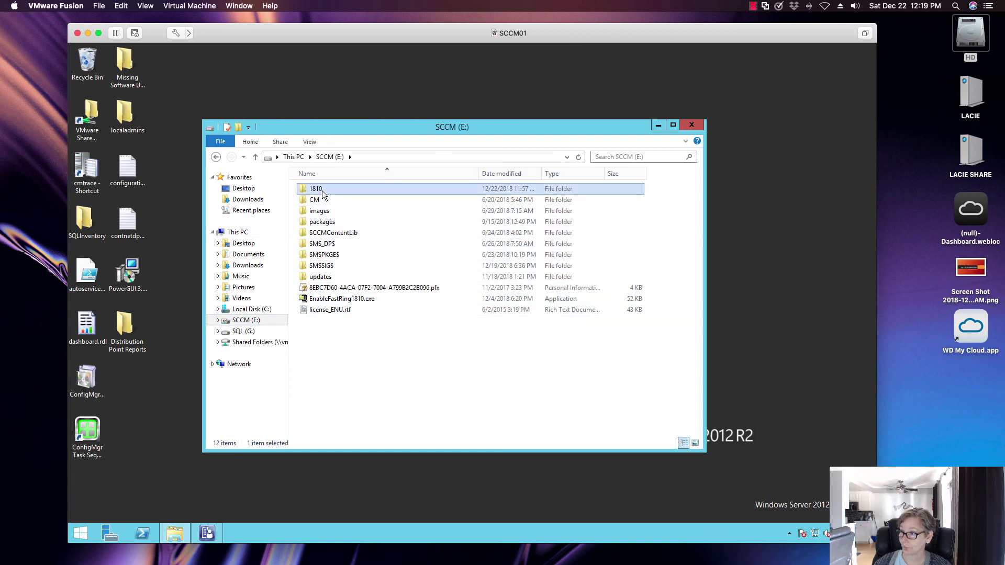
{"action": "double_click", "coordinate": [322, 191]}
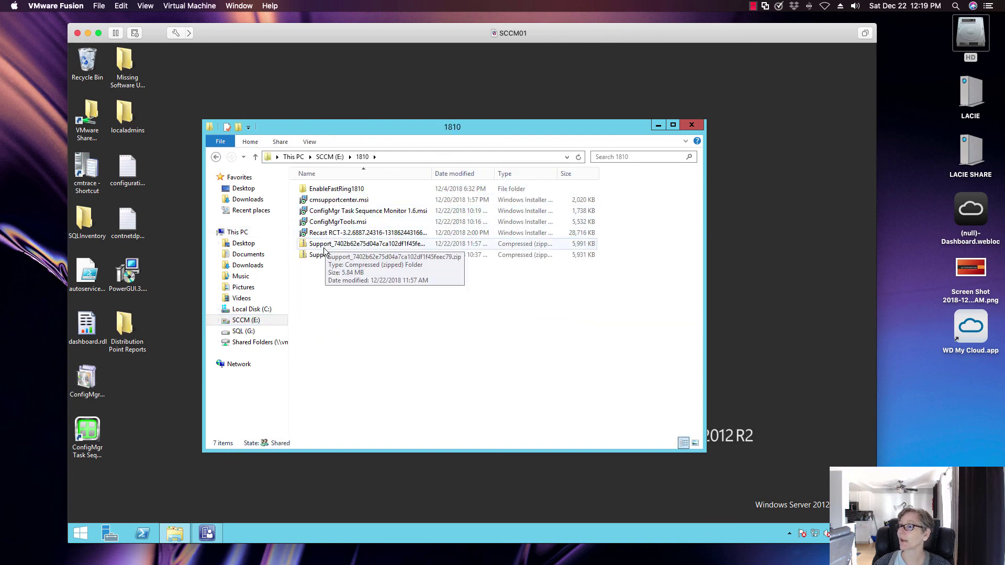
{"action": "left_click", "coordinate": [695, 127]}
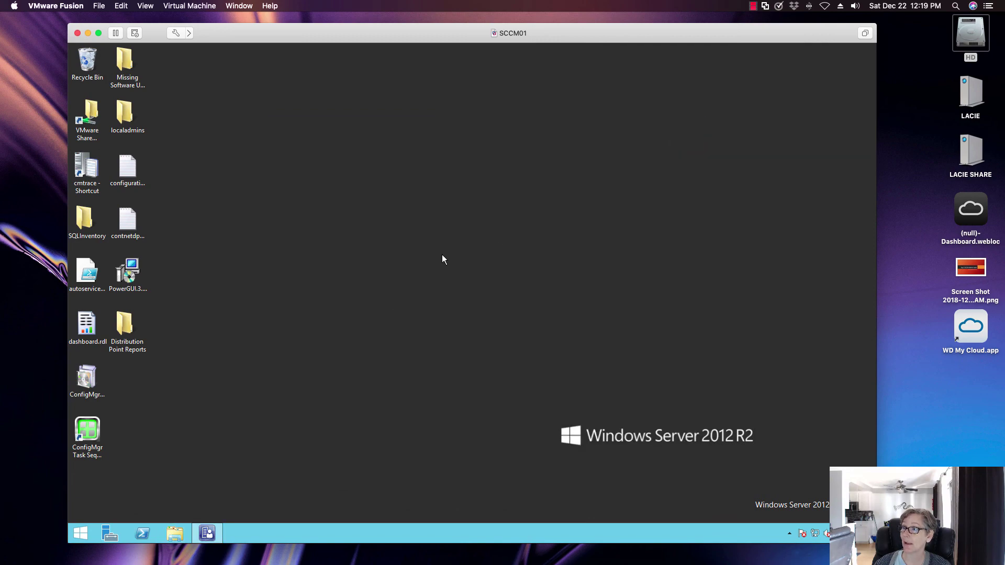
Switch to the Configuration Manager console and show the advanced collection information for device SCOM01 with the Recast RCT client tools.
{"action": "left_click", "coordinate": [210, 528]}
{"action": "left_click", "coordinate": [257, 219]}
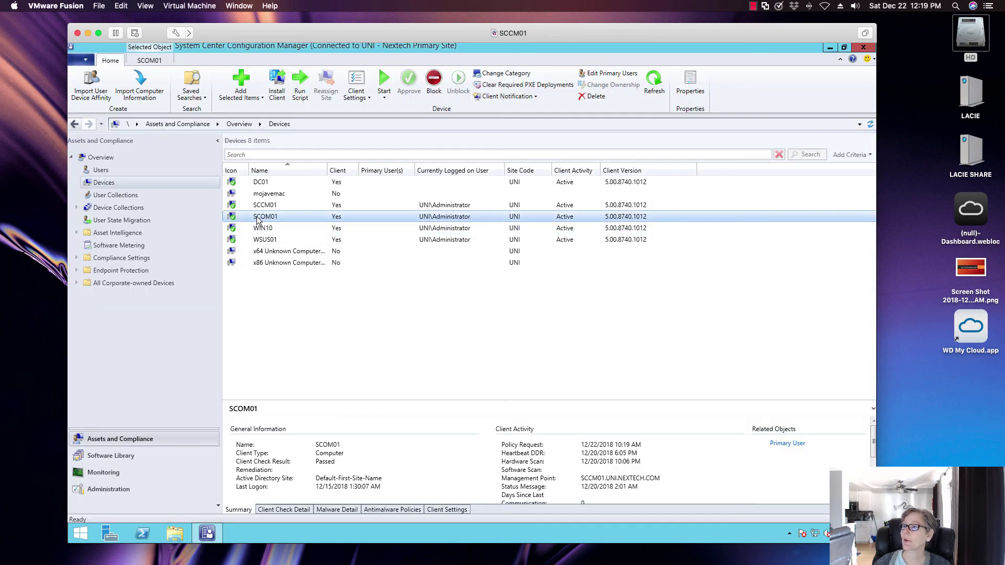
{"action": "right_click", "coordinate": [257, 219]}
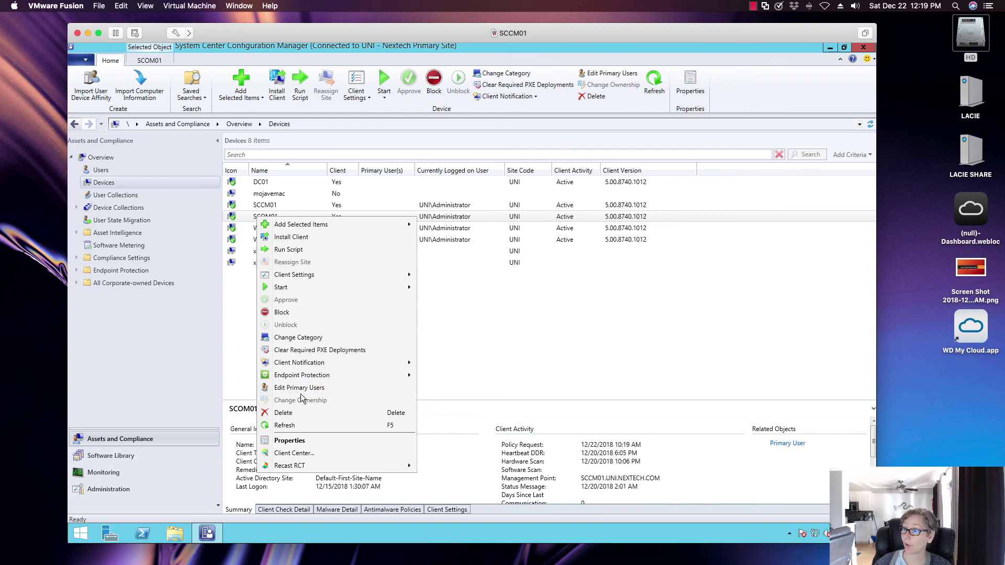
{"action": "mouse_move", "coordinate": [319, 464]}
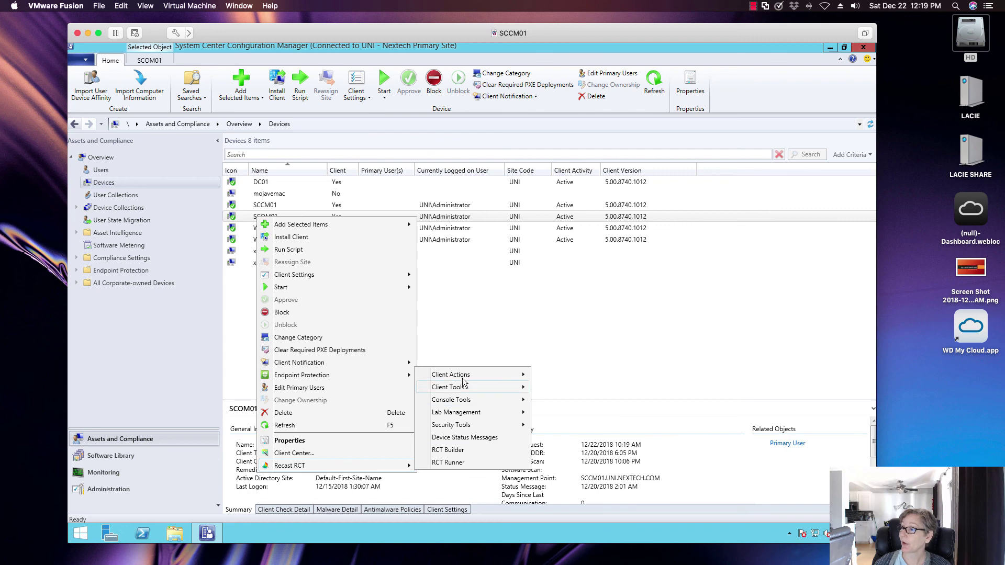
{"action": "mouse_move", "coordinate": [462, 378]}
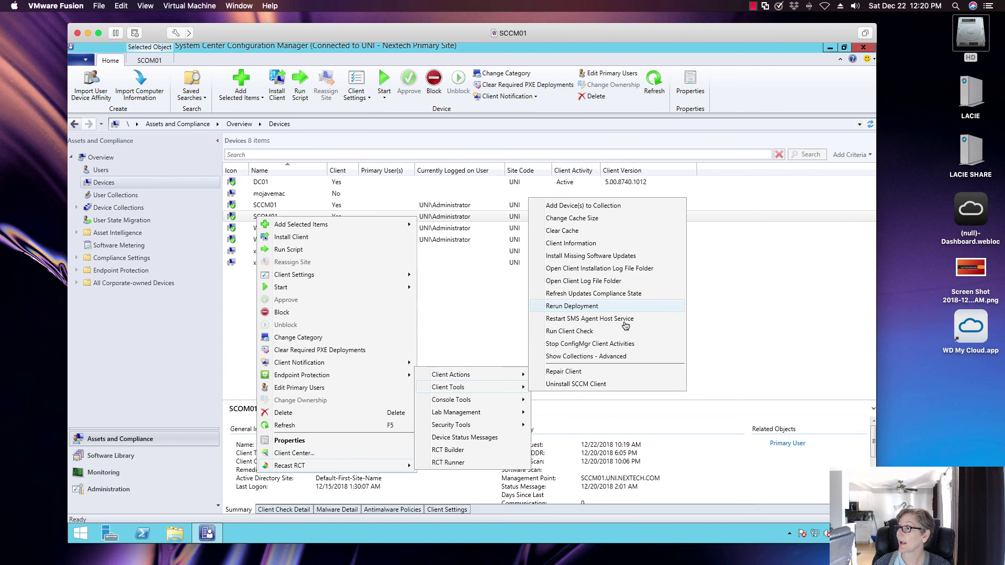
{"action": "left_click", "coordinate": [577, 358]}
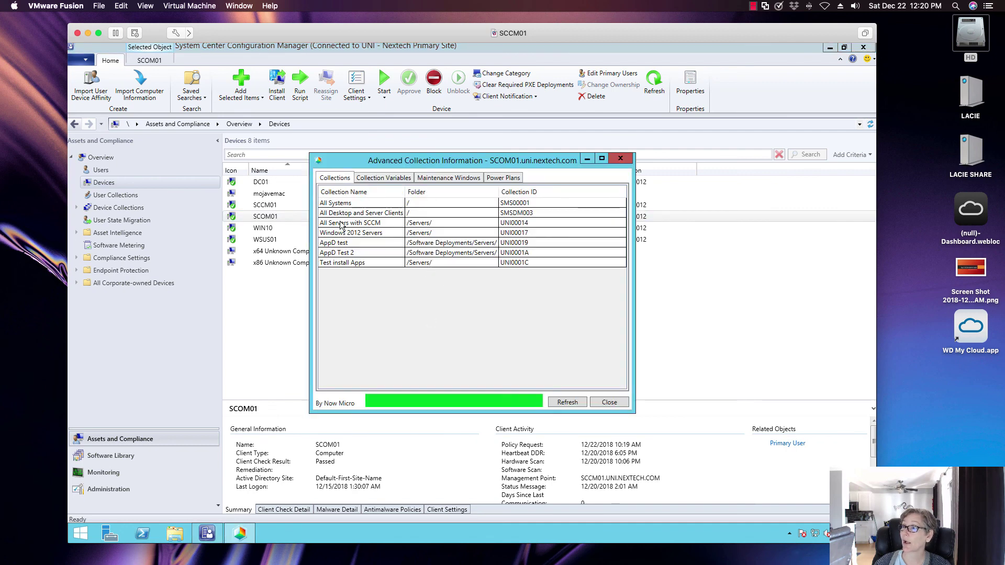
Review SCOM01's maintenance windows, collection variables, power plans and collections in the advanced collection information, and close the window.
{"action": "left_click", "coordinate": [431, 178]}
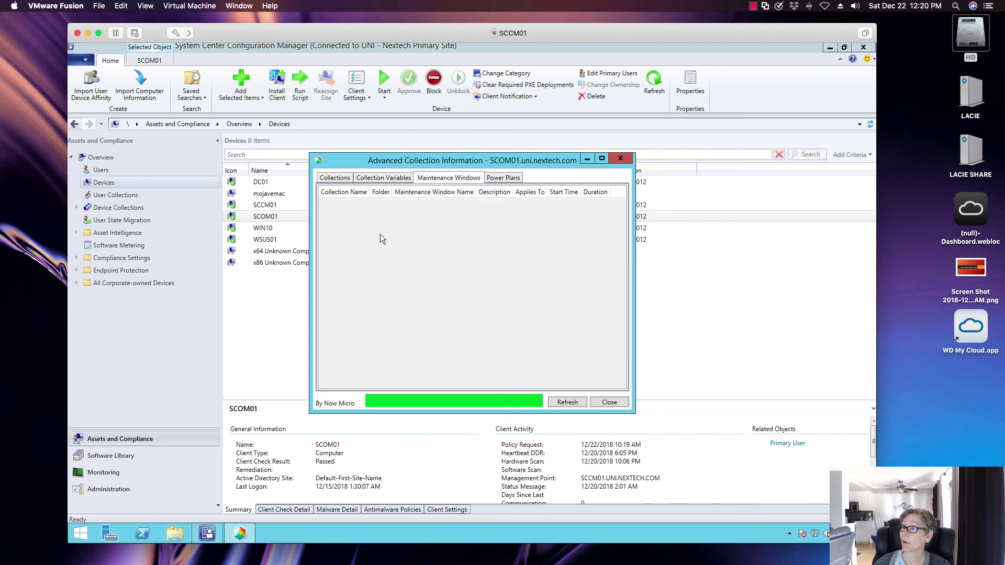
{"action": "left_click", "coordinate": [370, 180]}
{"action": "left_click", "coordinate": [498, 179]}
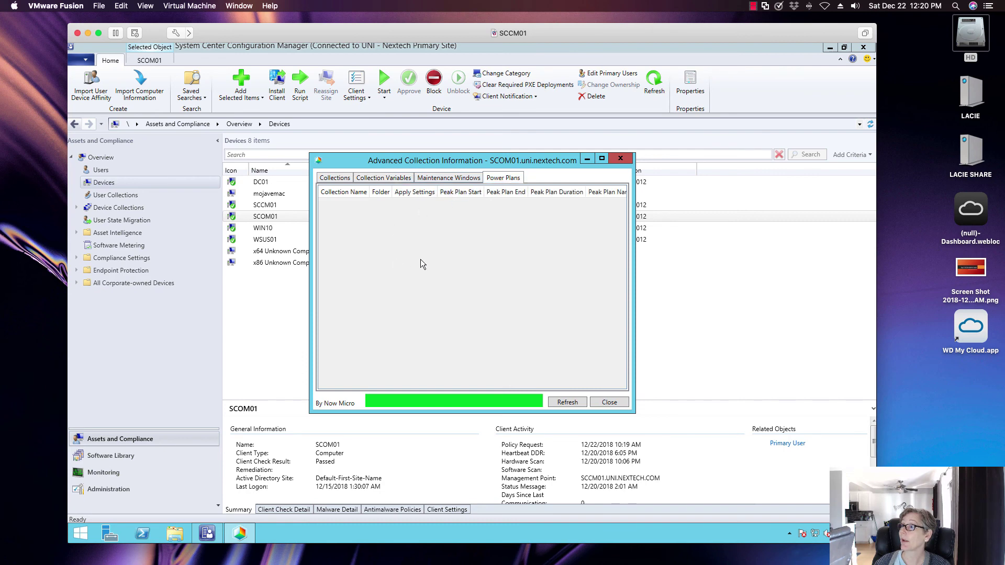
{"action": "left_click", "coordinate": [337, 179]}
{"action": "left_click", "coordinate": [598, 401]}
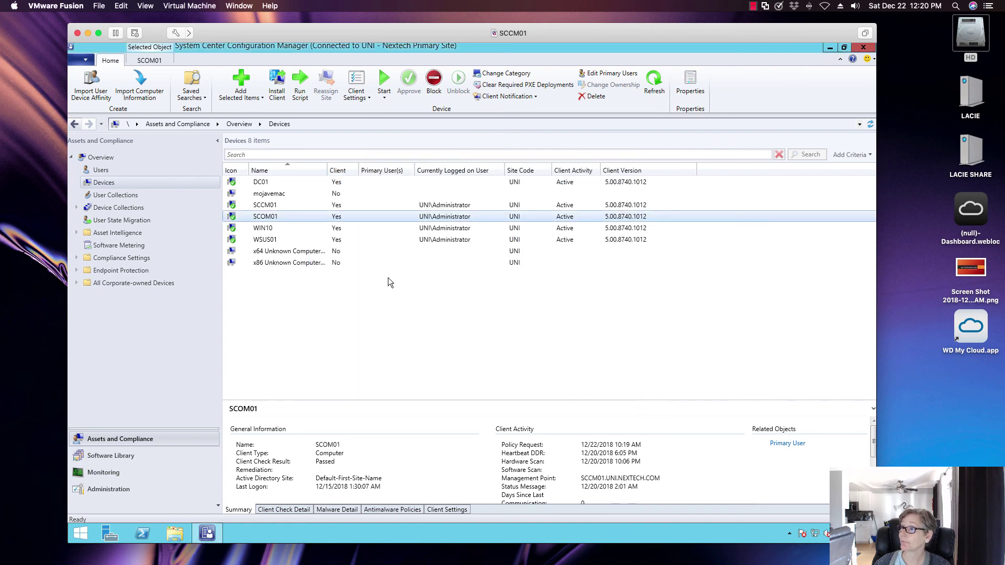
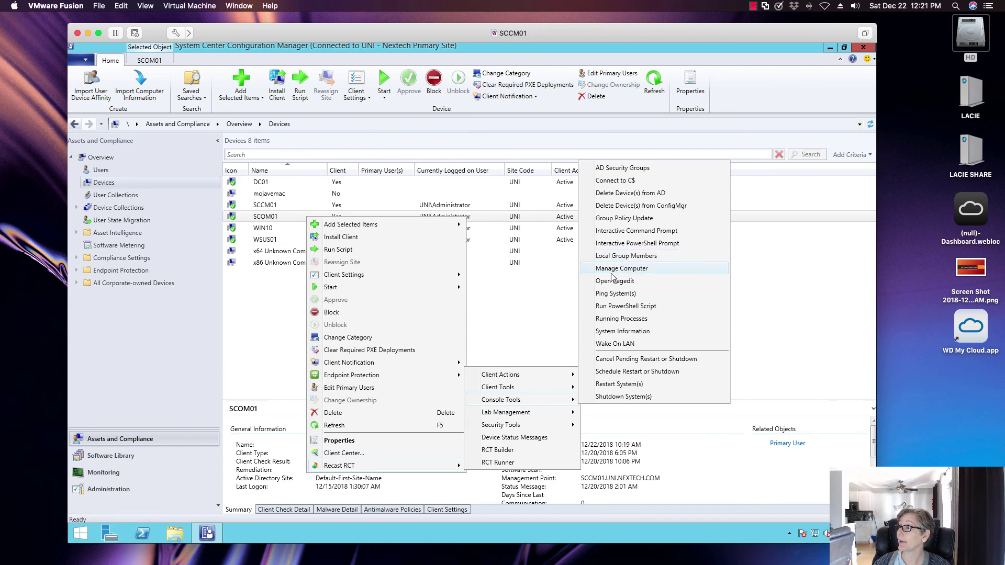
Open Computer Management for SCOM01 with the Recast console tools, examine the Configuration Manager Health Evaluation scheduled task, and close the window.
{"action": "left_click", "coordinate": [613, 269]}
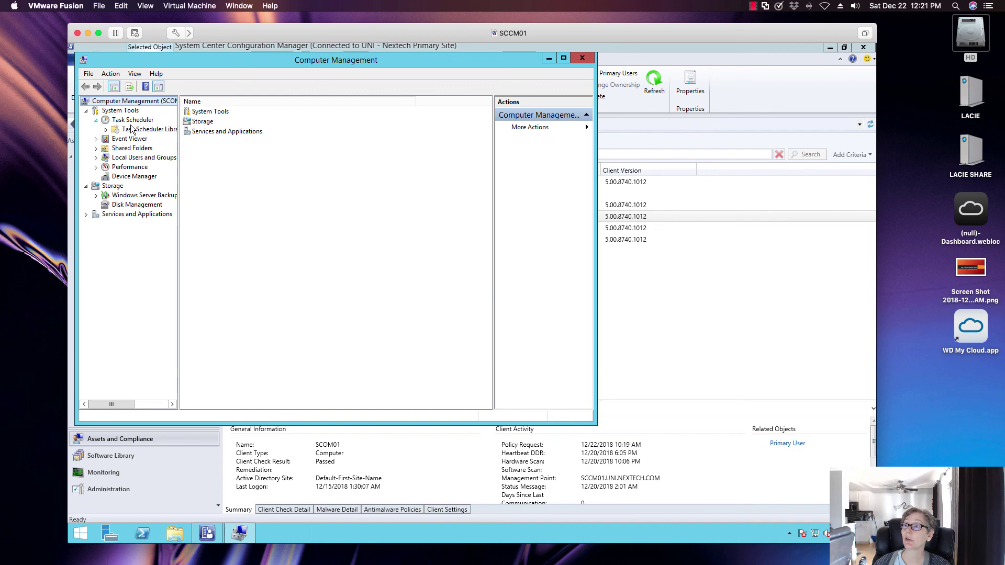
{"action": "left_click", "coordinate": [97, 121]}
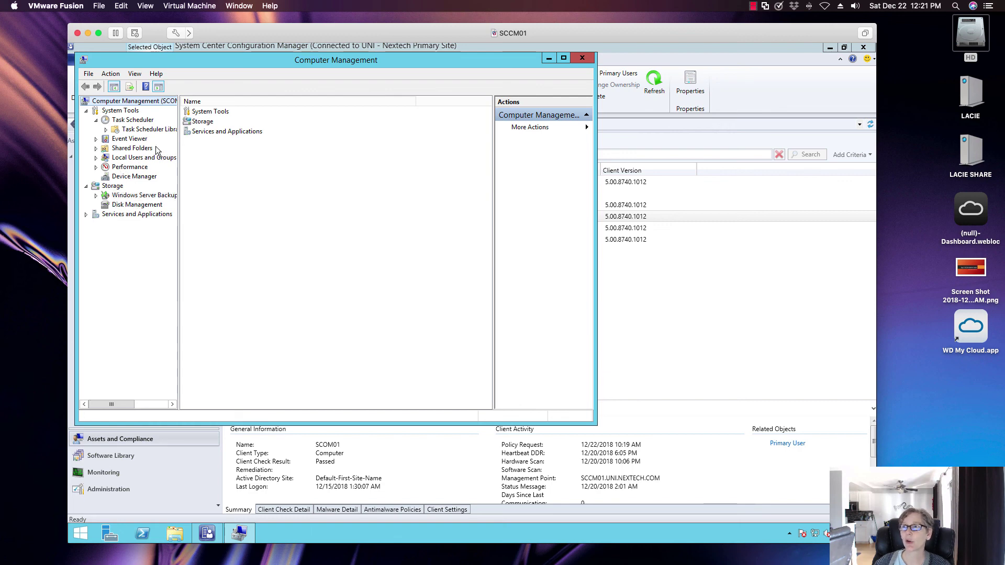
{"action": "left_click", "coordinate": [106, 129]}
{"action": "left_click", "coordinate": [115, 139]}
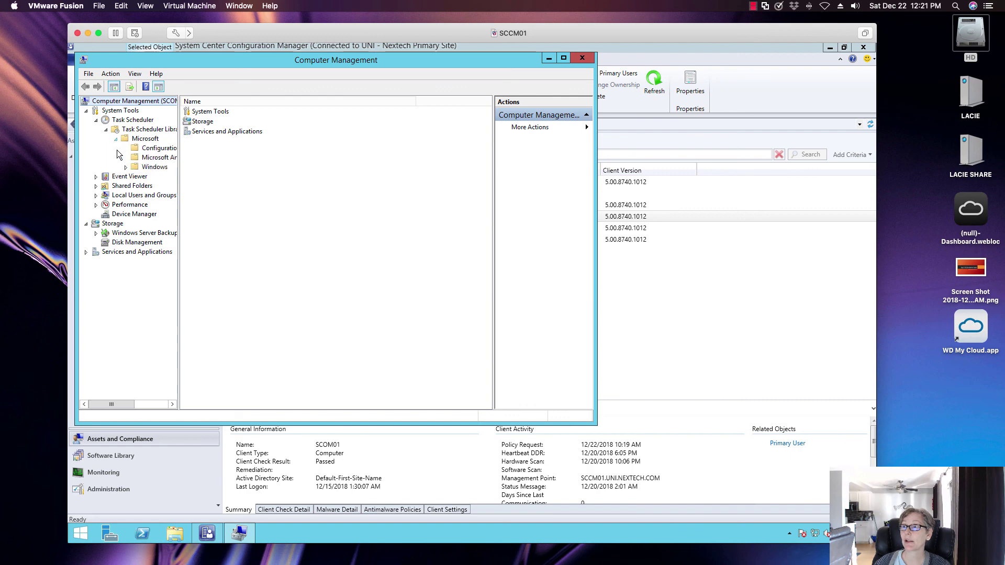
{"action": "left_click", "coordinate": [157, 148]}
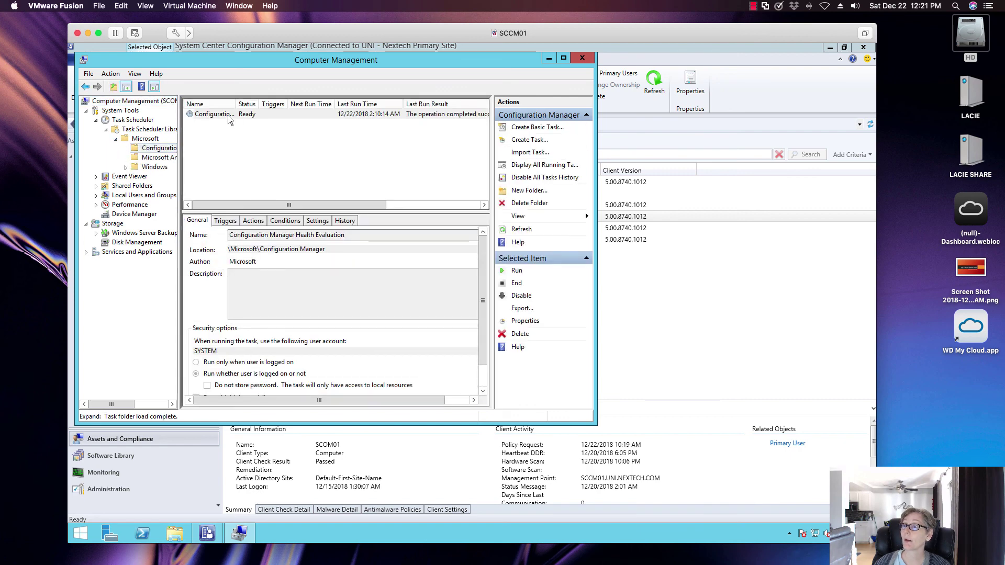
{"action": "left_click", "coordinate": [225, 114]}
{"action": "left_click_drag", "start_coordinate": [237, 104], "coordinate": [271, 103]}
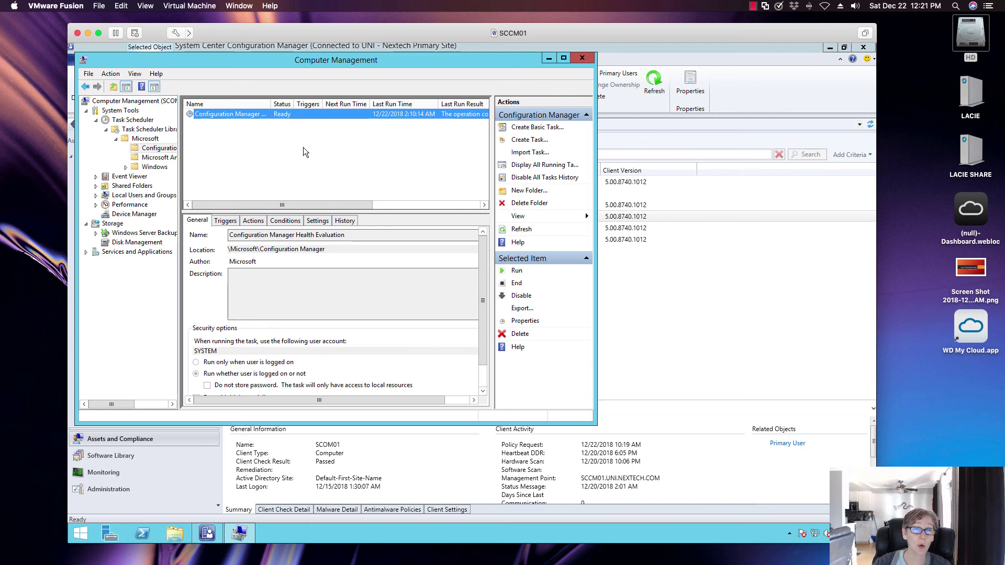
{"action": "left_click", "coordinate": [581, 59]}
Look over the Recast RCT Console Tools and Lab Management options for SCOM01, and dismiss them with SCOM01 selected.
{"action": "right_click", "coordinate": [294, 218]}
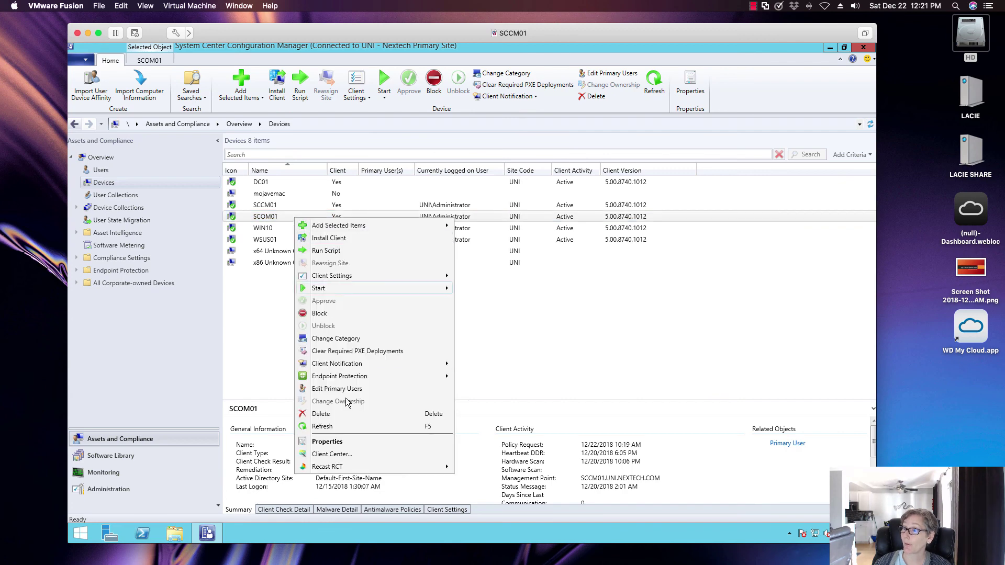
{"action": "mouse_move", "coordinate": [364, 467]}
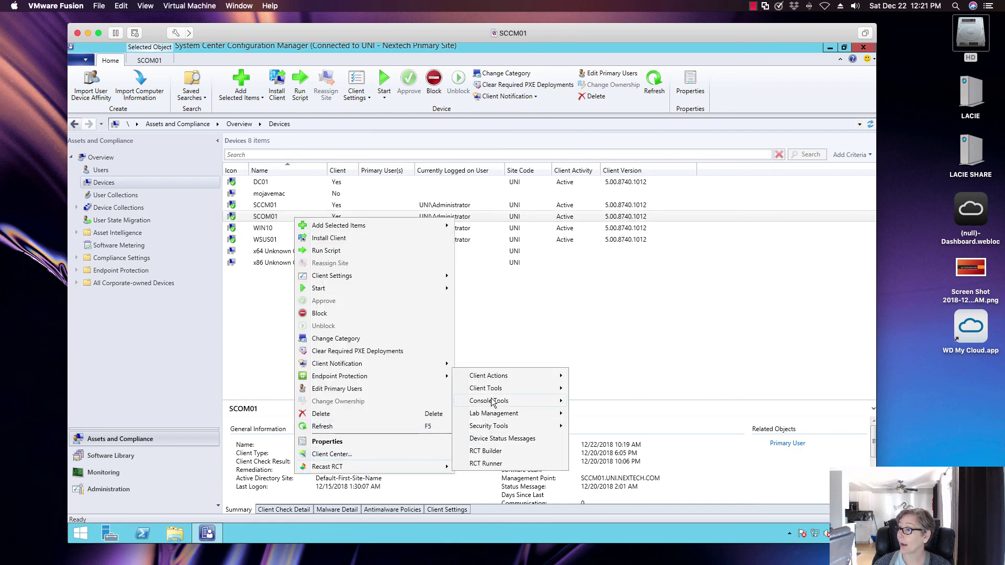
{"action": "mouse_move", "coordinate": [492, 402]}
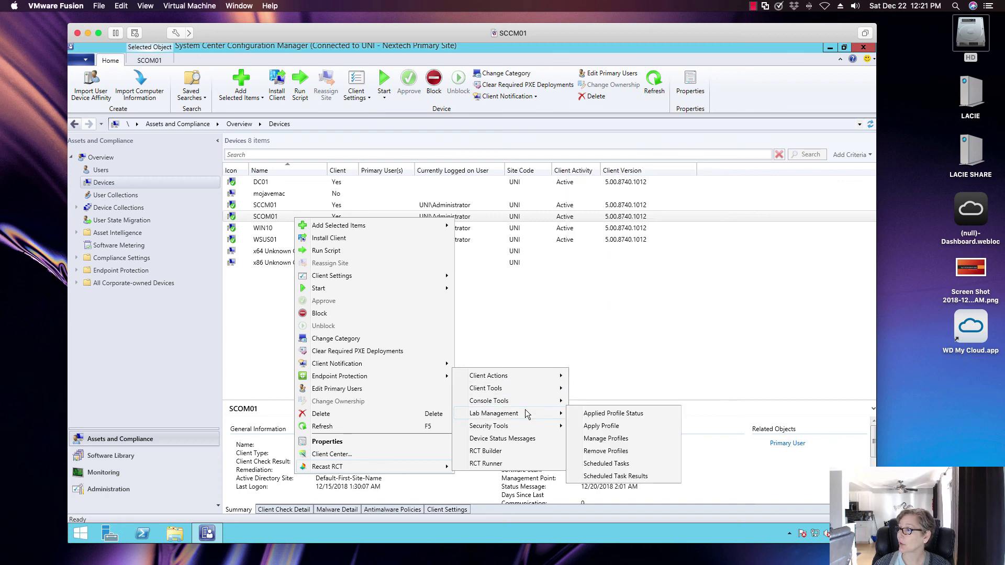
{"action": "left_click", "coordinate": [484, 272]}
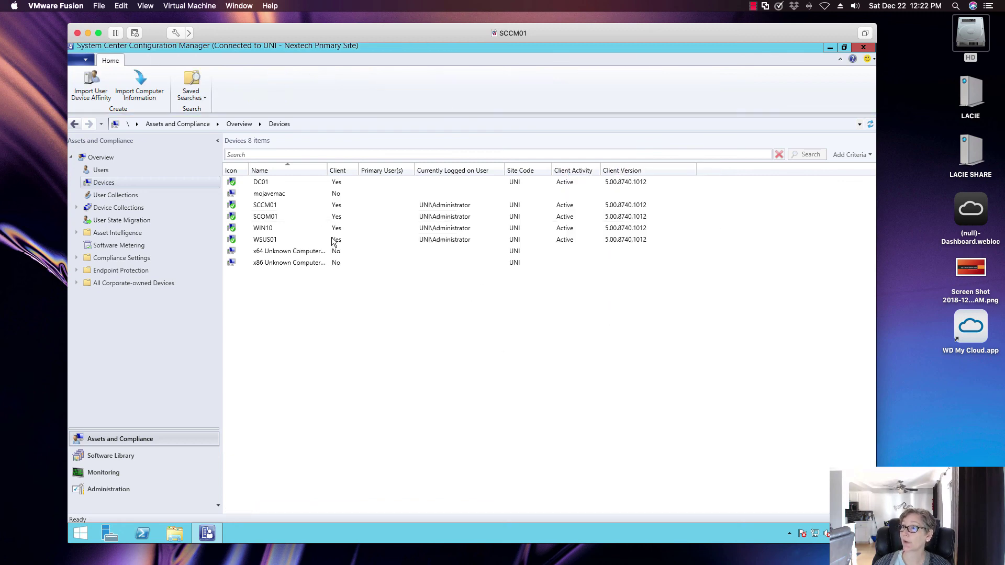
{"action": "left_click", "coordinate": [280, 218]}
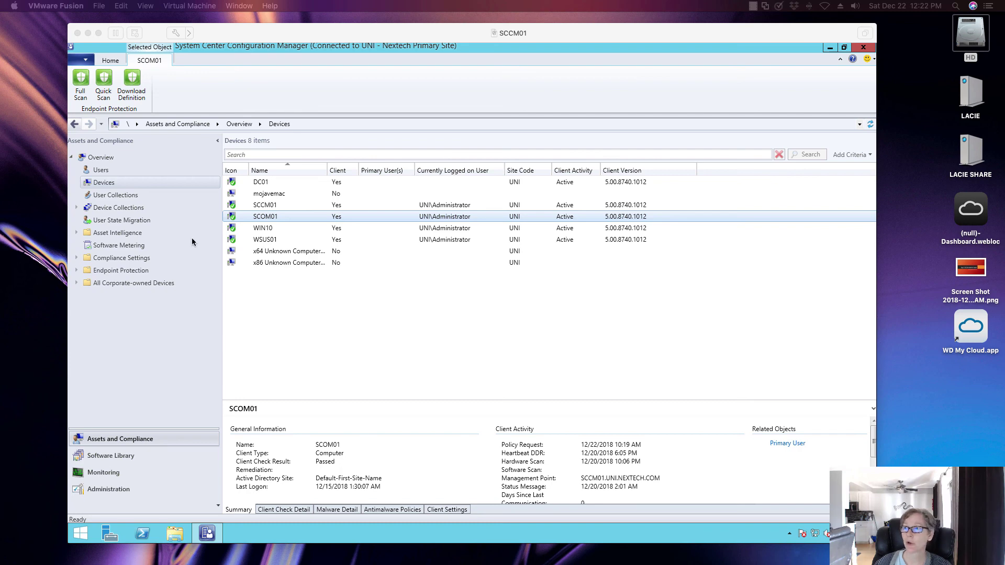
Connect to the site via Windows PowerShell from the Configuration Manager console.
{"action": "left_click", "coordinate": [110, 62]}
{"action": "left_click", "coordinate": [111, 62]}
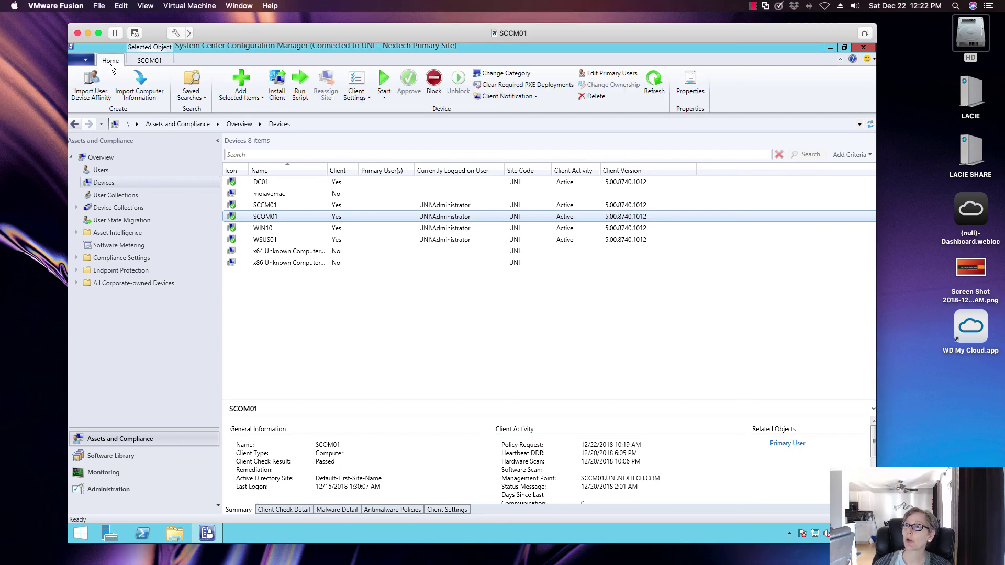
{"action": "left_click", "coordinate": [82, 57]}
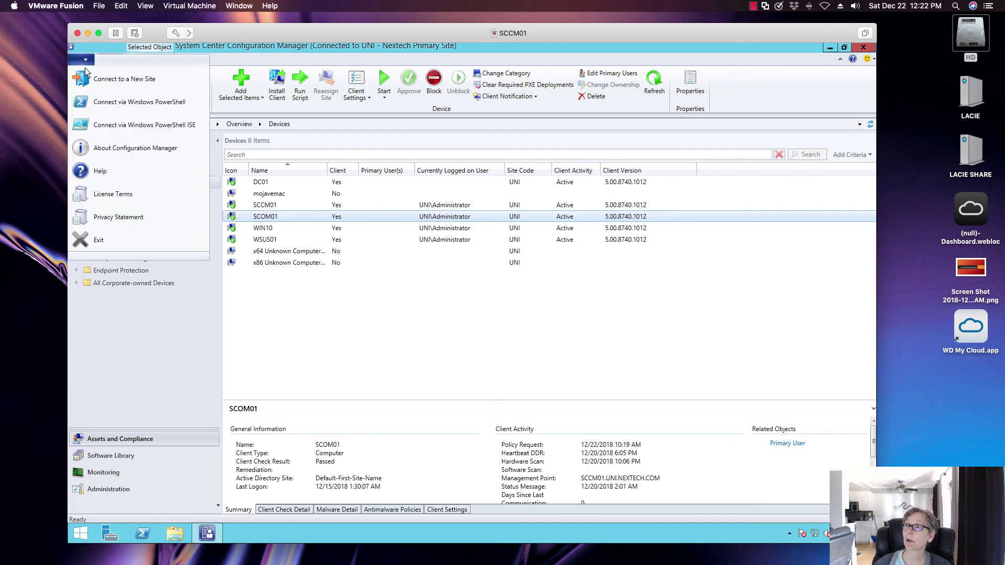
{"action": "left_click", "coordinate": [92, 102]}
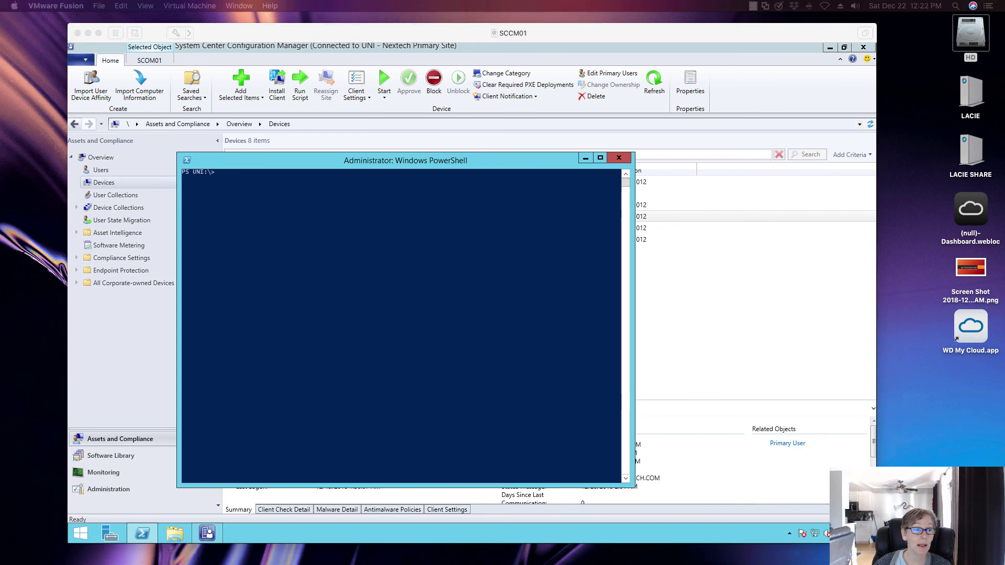
List the Configuration Manager cmdlets by running get-command -module configurationmanager in PowerShell.
{"action": "left_click", "coordinate": [249, 184]}
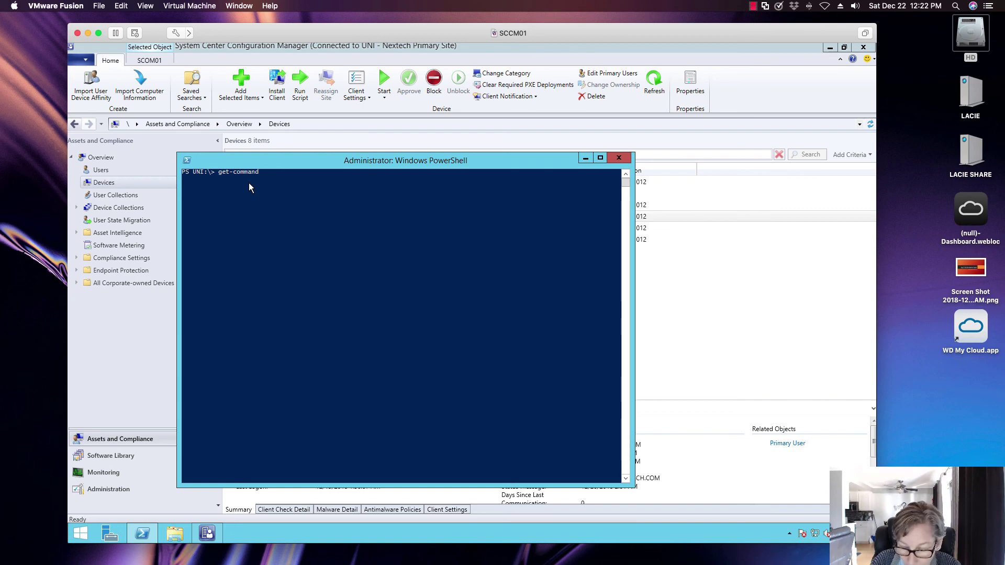
{"action": "type", "text": "-module c"}
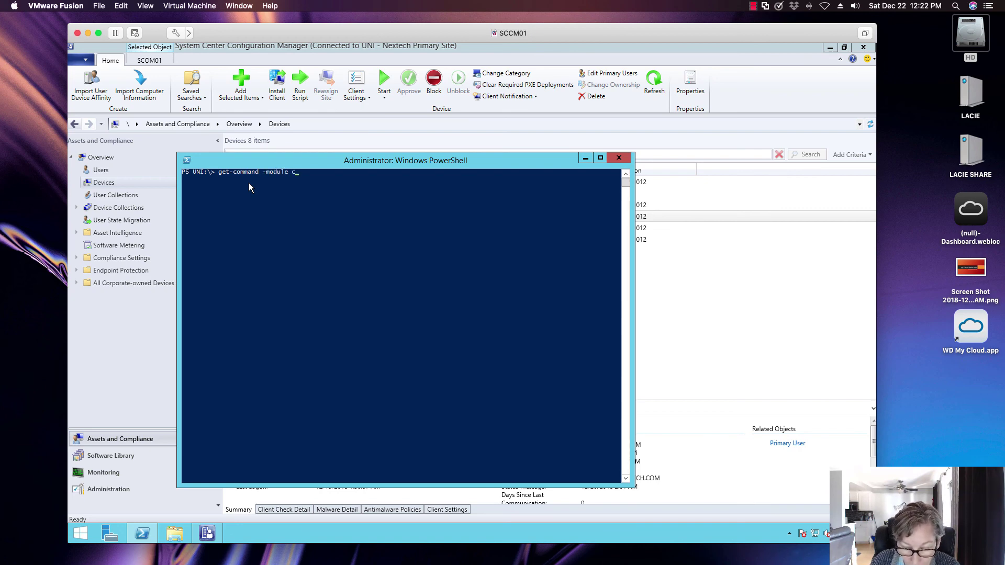
{"action": "type", "text": "onfigurationmanager"}
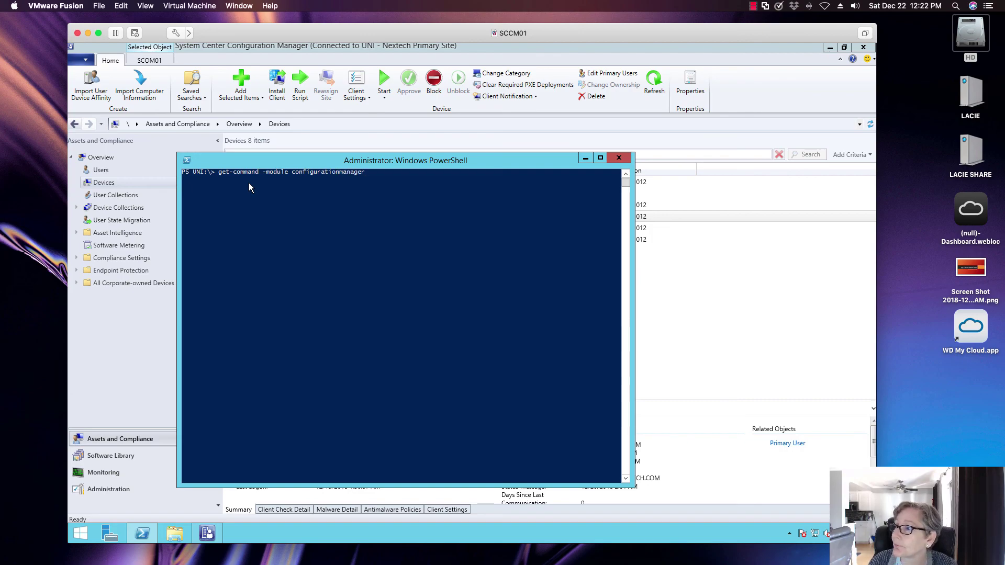
{"action": "key", "text": "Return"}
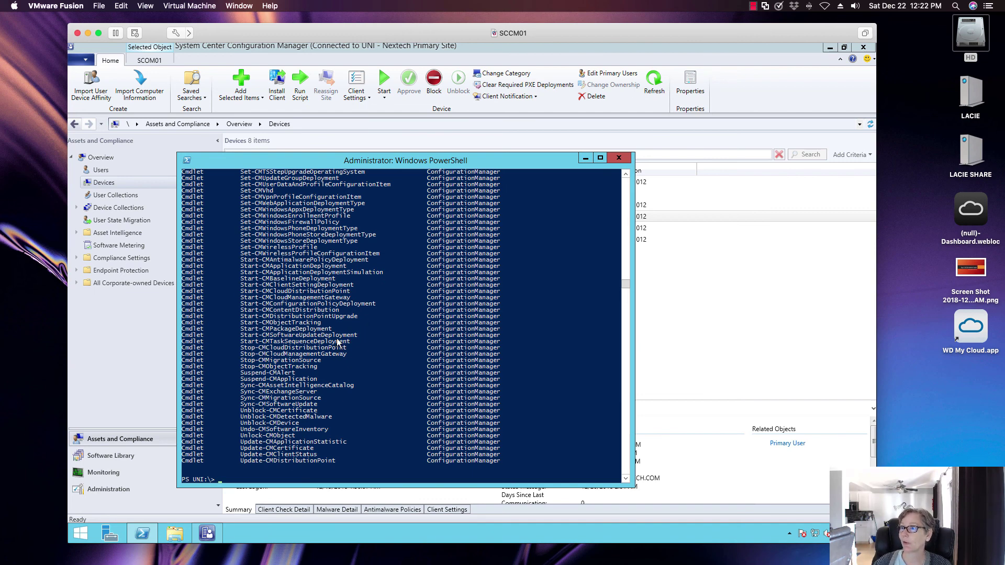
Examine the listed ConfigurationManager cmdlets from the Update and Set groups back to the New and Invoke groups, and close PowerShell.
{"action": "scroll", "coordinate": [341, 341], "scroll_direction": "down", "scroll_amount": 5}
{"action": "scroll", "coordinate": [343, 327], "scroll_direction": "up", "scroll_amount": 18}
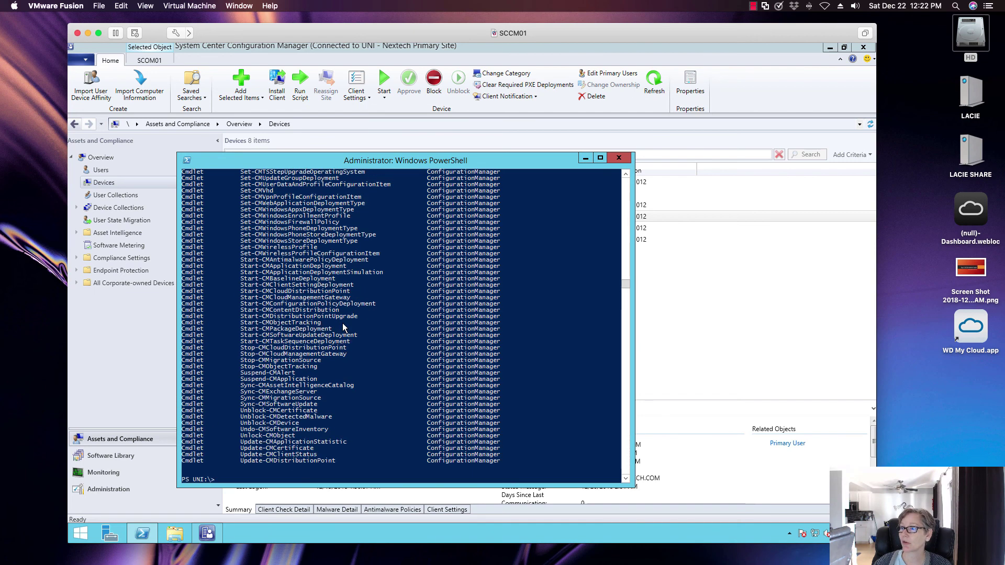
{"action": "scroll", "coordinate": [343, 328], "scroll_direction": "up", "scroll_amount": 6}
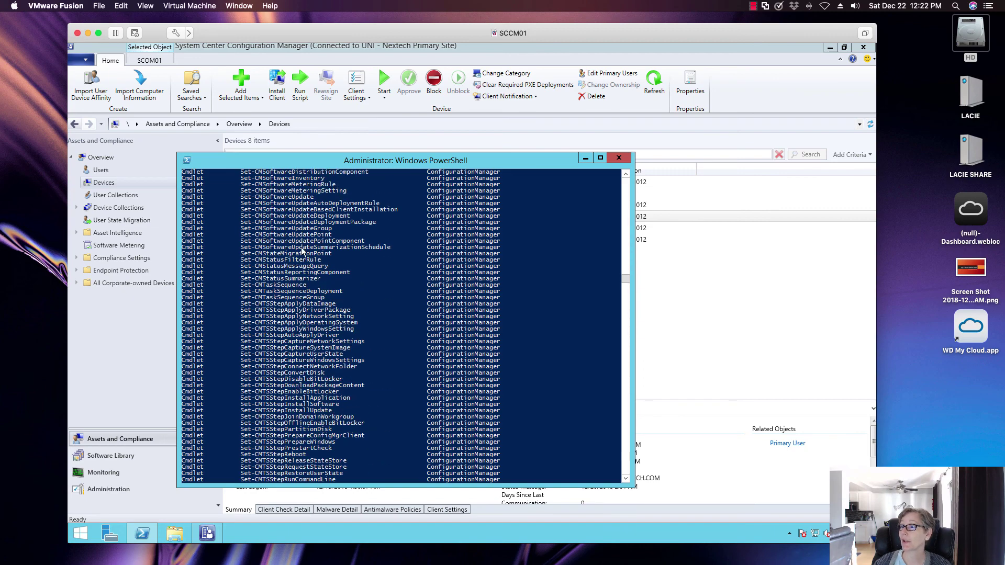
{"action": "scroll", "coordinate": [364, 317], "scroll_direction": "up", "scroll_amount": 6}
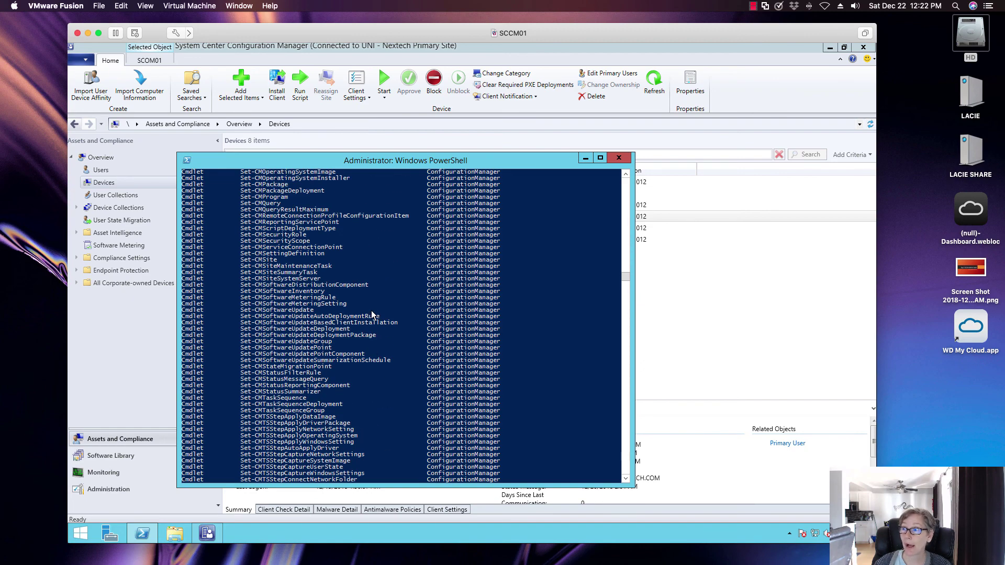
{"action": "scroll", "coordinate": [372, 315], "scroll_direction": "up", "scroll_amount": 20}
{"action": "scroll", "coordinate": [372, 316], "scroll_direction": "up", "scroll_amount": 6}
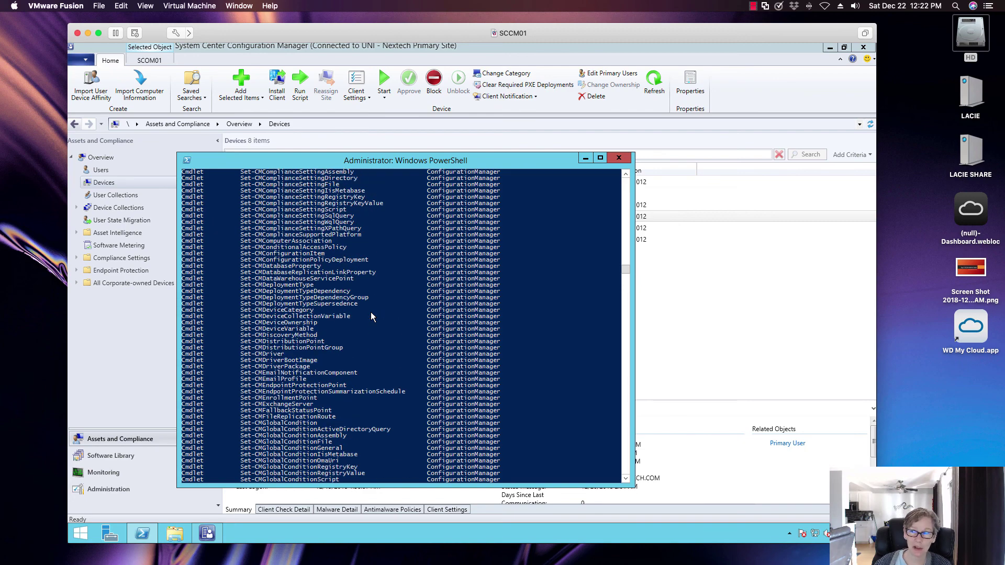
{"action": "scroll", "coordinate": [372, 316], "scroll_direction": "up", "scroll_amount": 14}
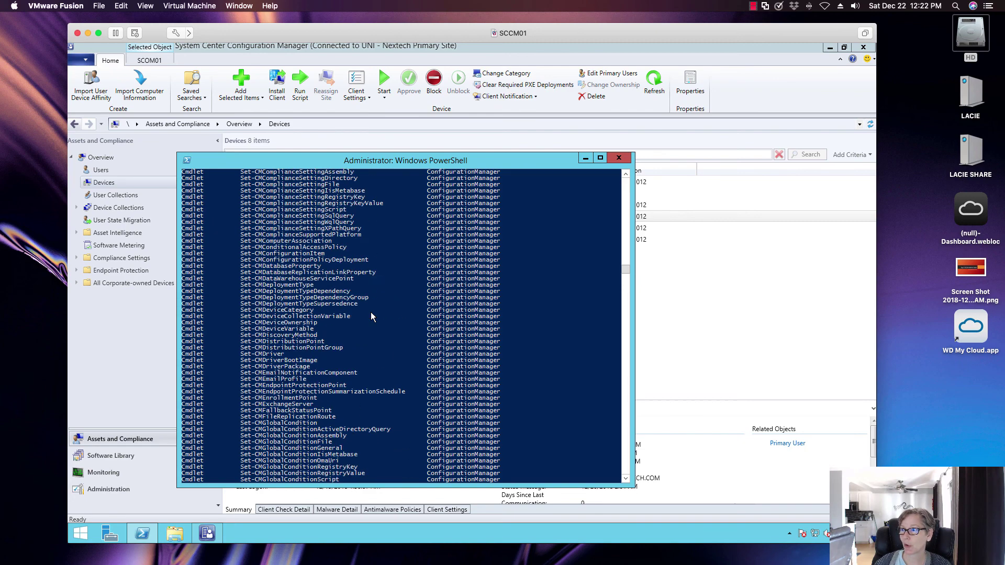
{"action": "scroll", "coordinate": [371, 317], "scroll_direction": "up", "scroll_amount": 20}
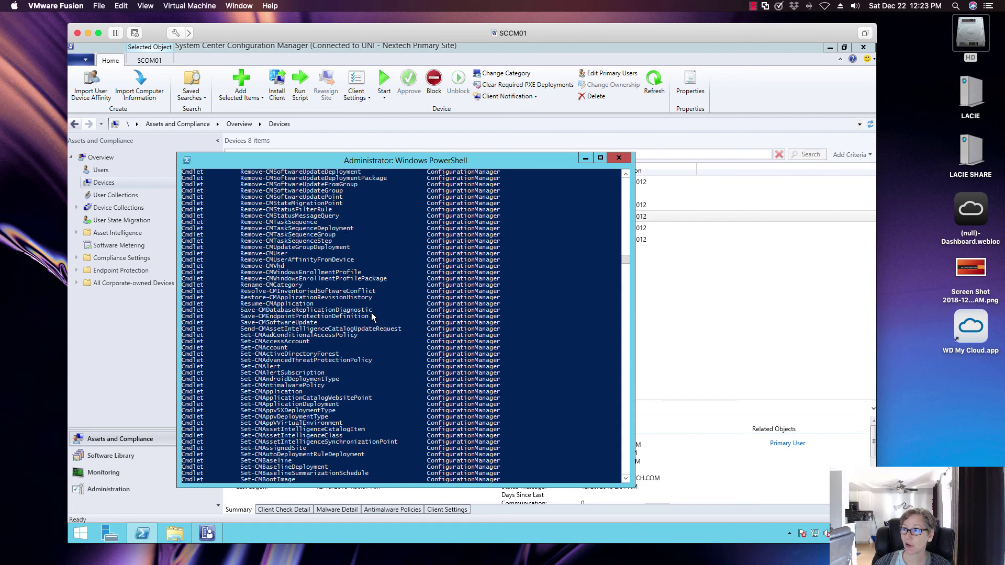
{"action": "scroll", "coordinate": [372, 317], "scroll_direction": "up", "scroll_amount": 6}
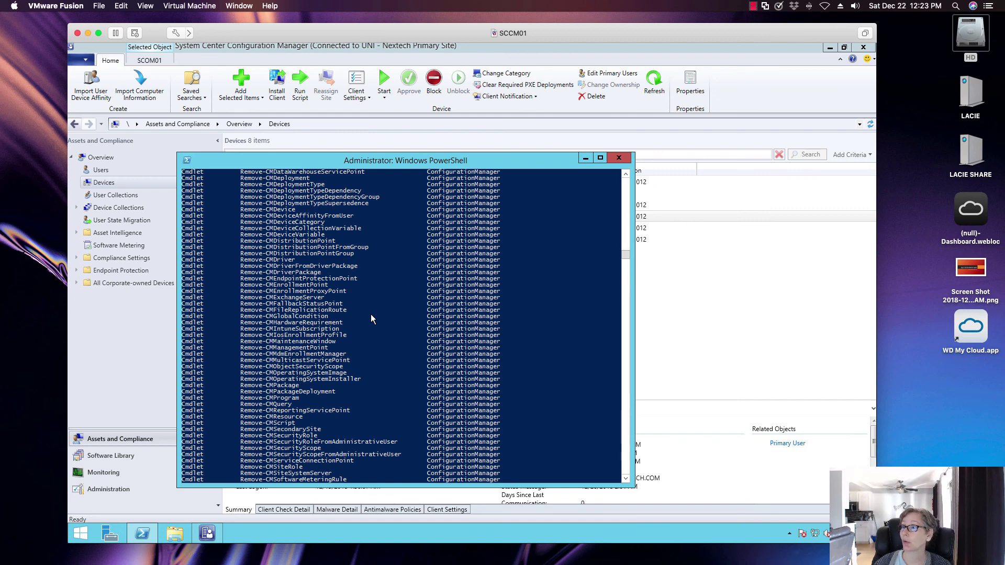
{"action": "scroll", "coordinate": [372, 317], "scroll_direction": "up", "scroll_amount": 20}
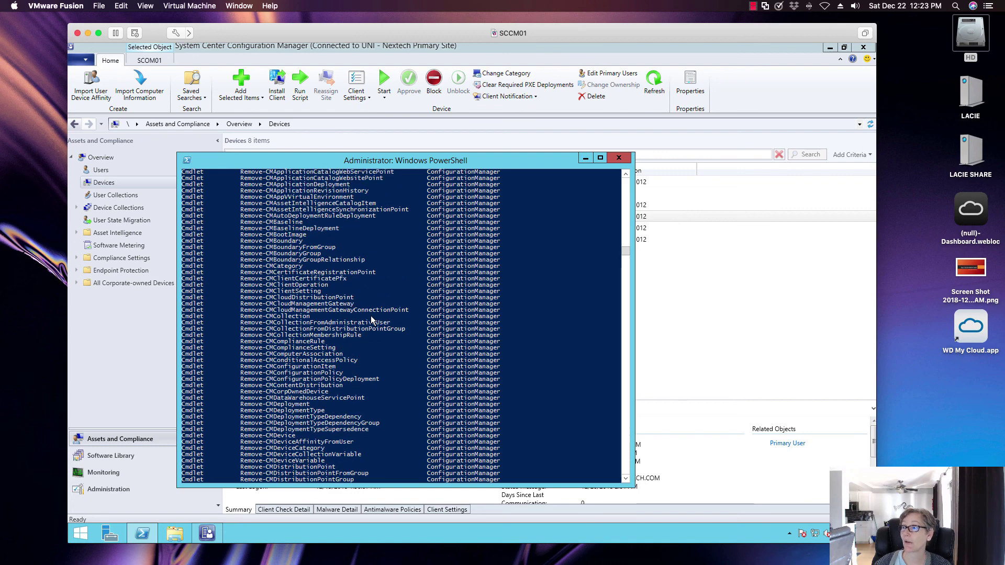
{"action": "scroll", "coordinate": [371, 322], "scroll_direction": "up", "scroll_amount": 20}
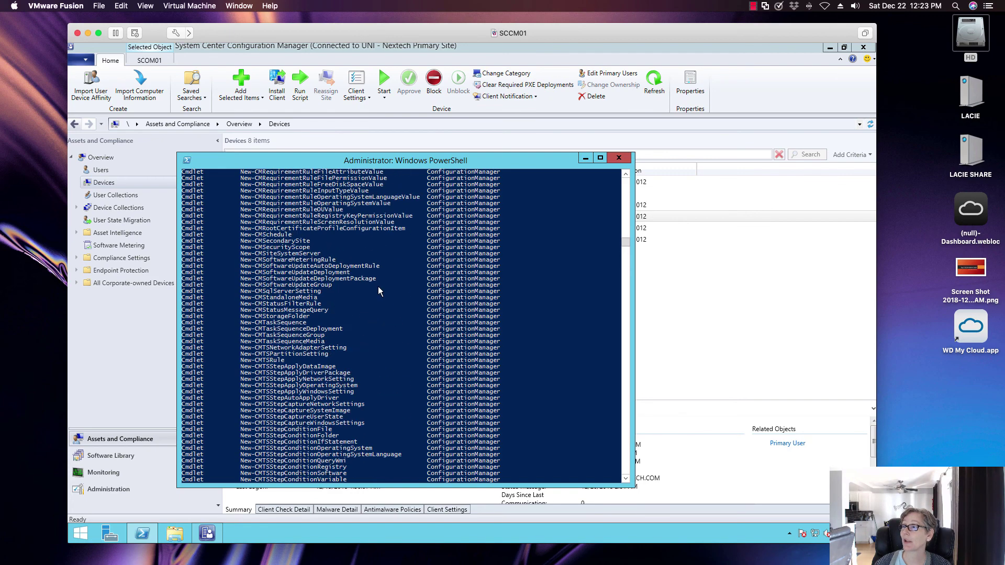
{"action": "scroll", "coordinate": [379, 290], "scroll_direction": "up", "scroll_amount": 20}
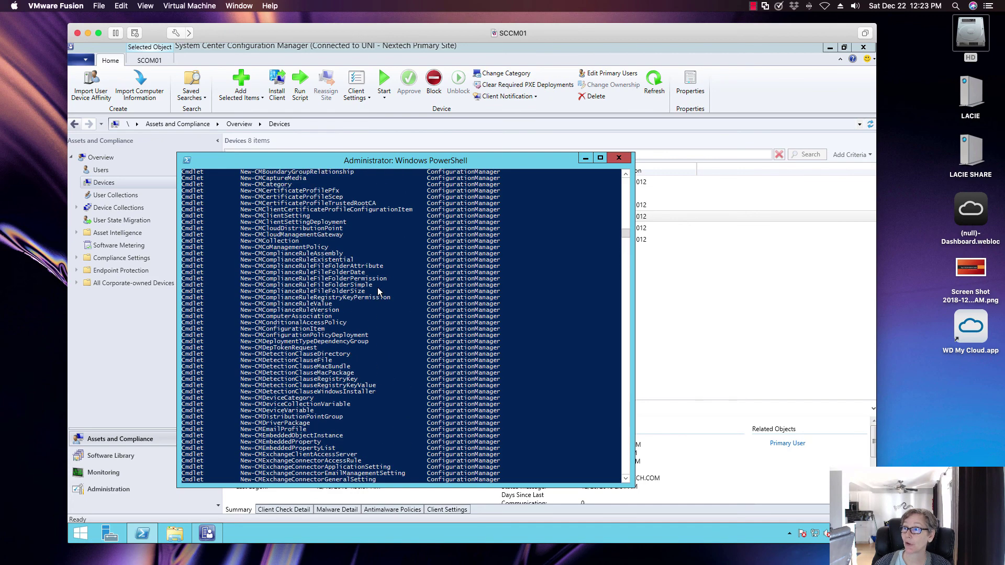
{"action": "scroll", "coordinate": [378, 293], "scroll_direction": "up", "scroll_amount": 6}
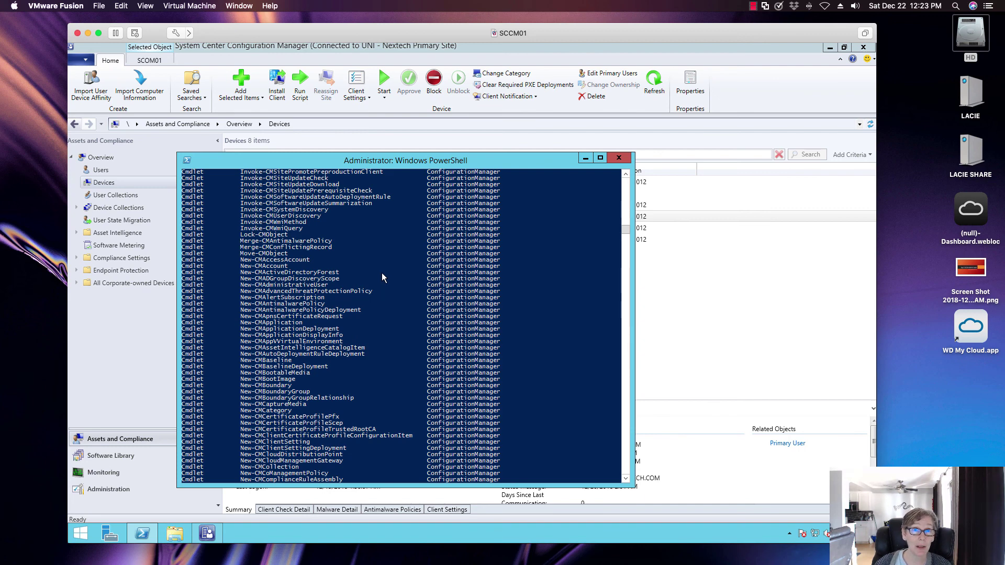
{"action": "left_click", "coordinate": [619, 157]}
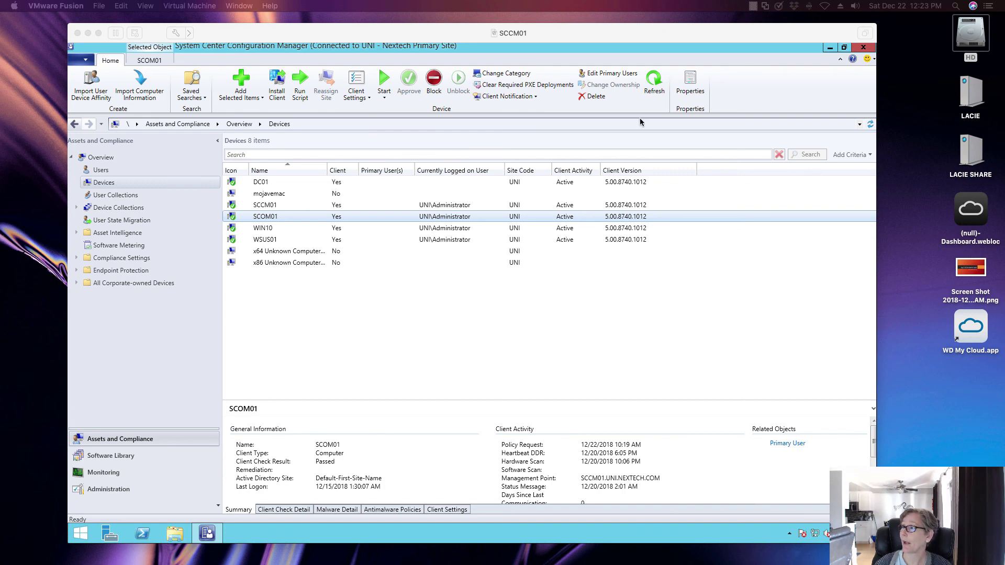
Minimize the console, launch ConfigMgr Task Sequence Monitor from the desktop, look over its Task Sequence field and options, and close it.
{"action": "left_click", "coordinate": [831, 48]}
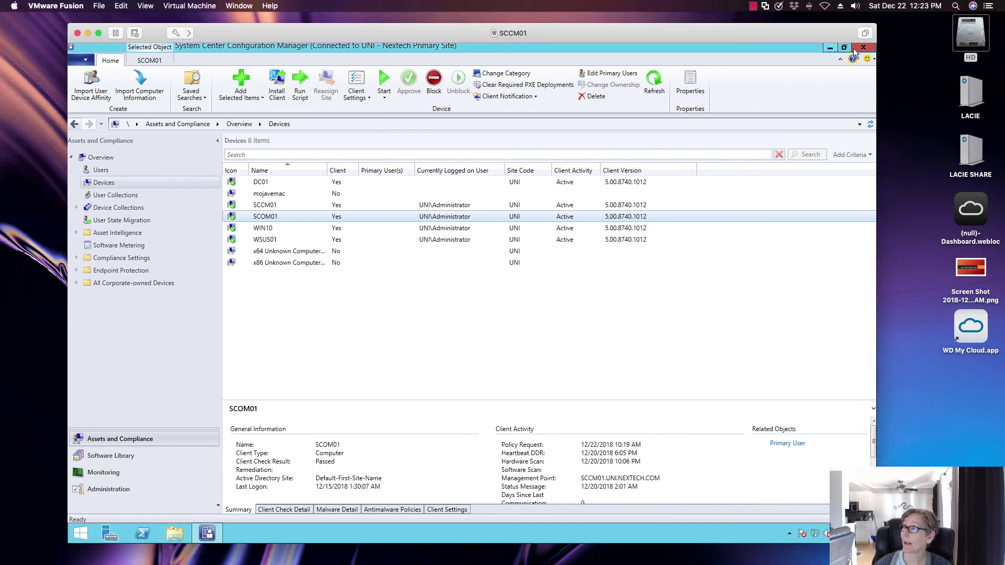
{"action": "left_click", "coordinate": [832, 49]}
{"action": "left_click", "coordinate": [87, 430]}
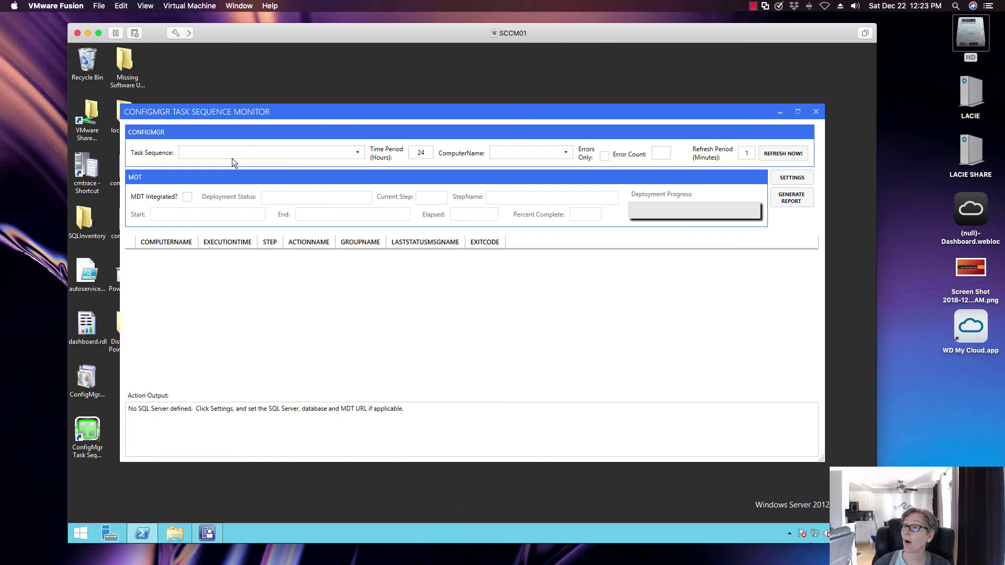
{"action": "left_click", "coordinate": [234, 155]}
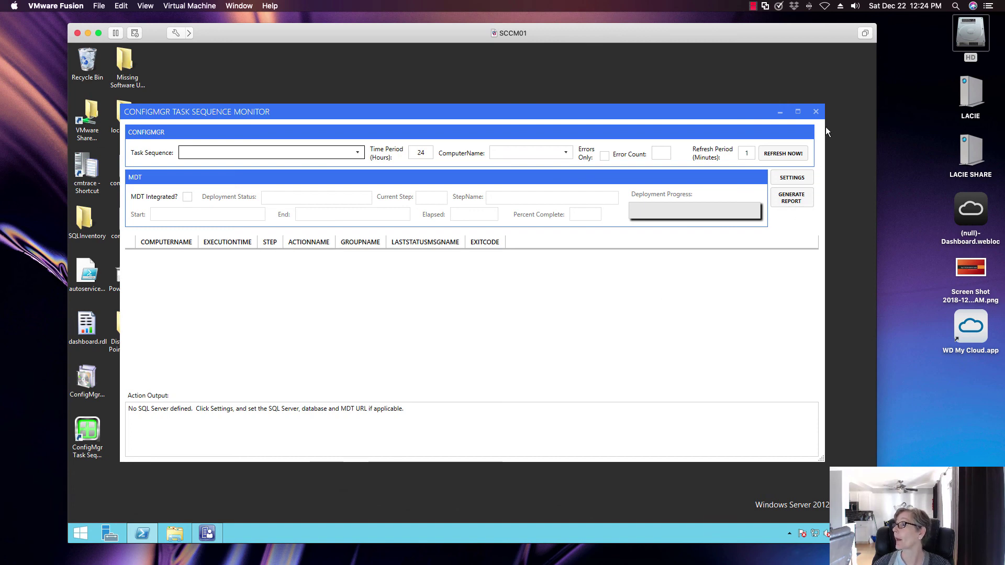
{"action": "left_click", "coordinate": [816, 113]}
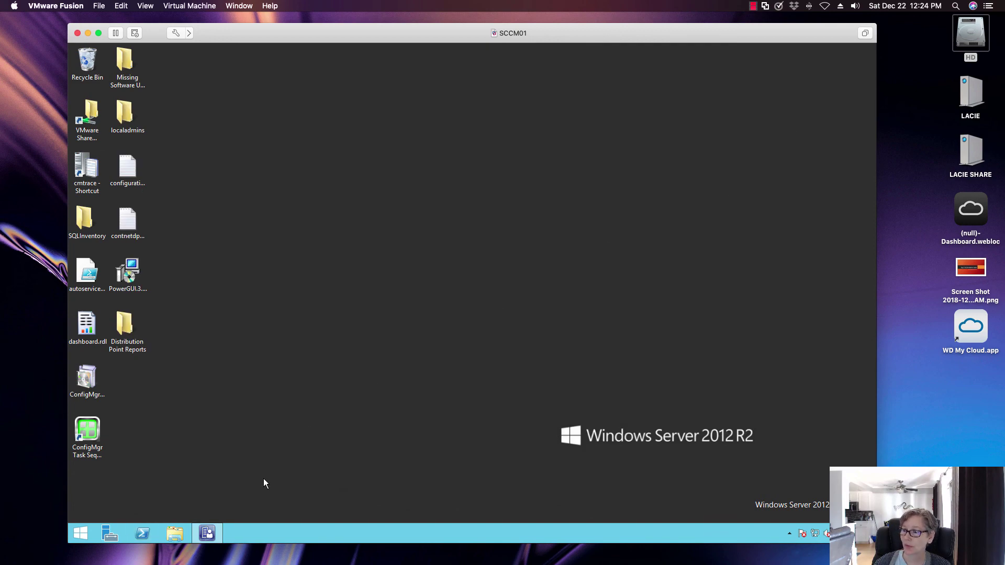